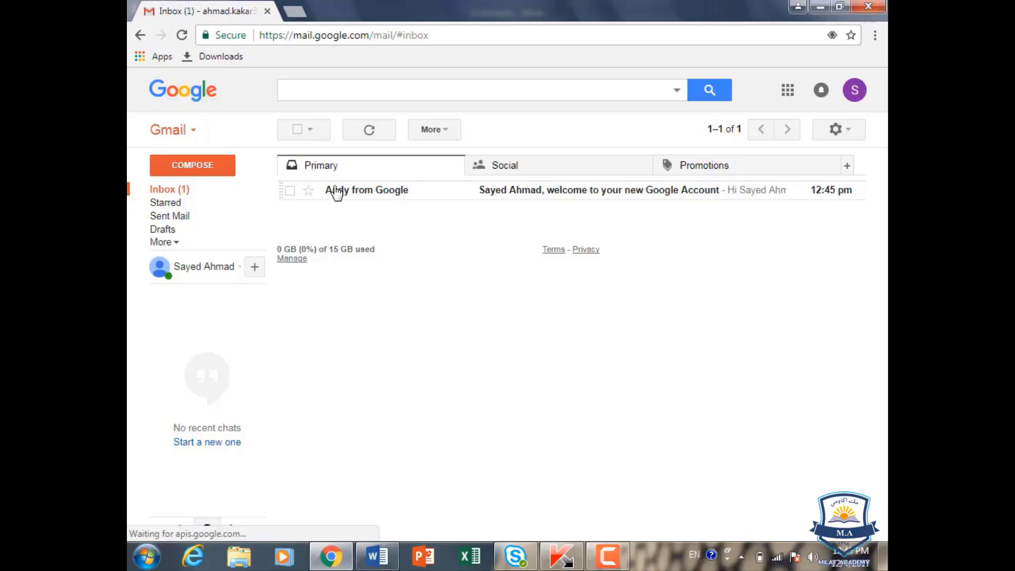
# Step: Read the Google welcome email, then go back to the inbox list
pyautogui.moveTo(330, 197)
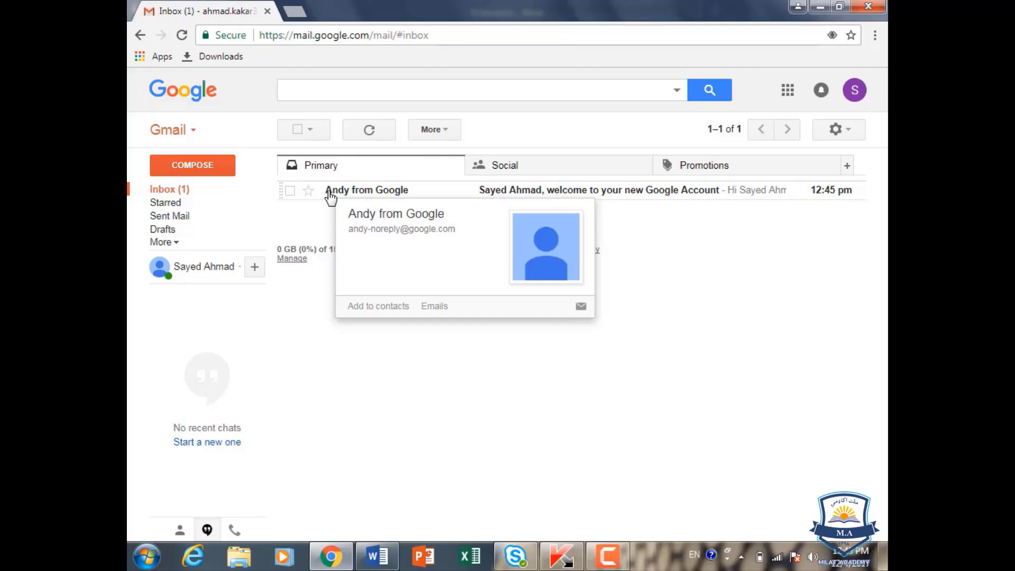
pyautogui.click(330, 197)
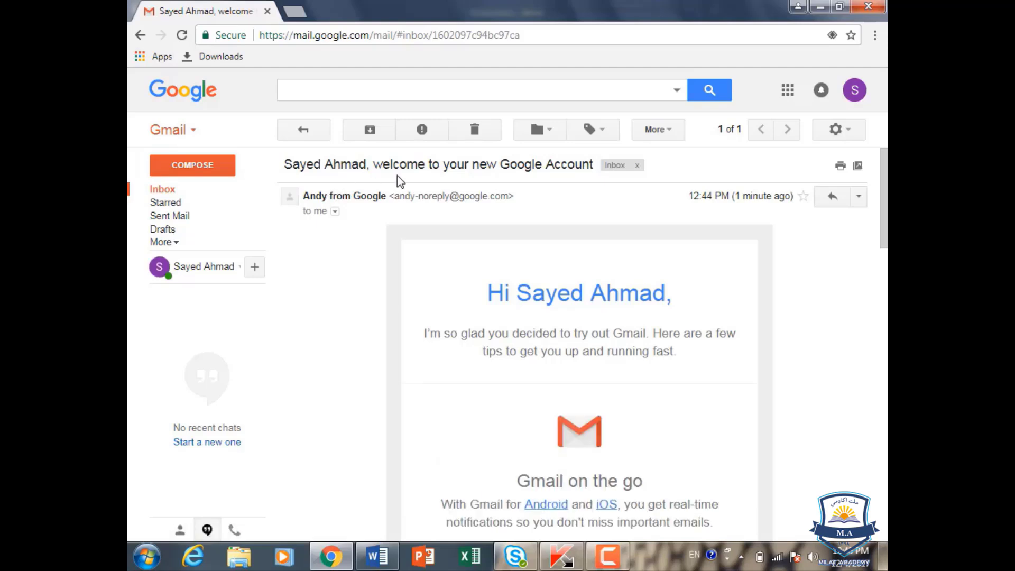
pyautogui.click(141, 35)
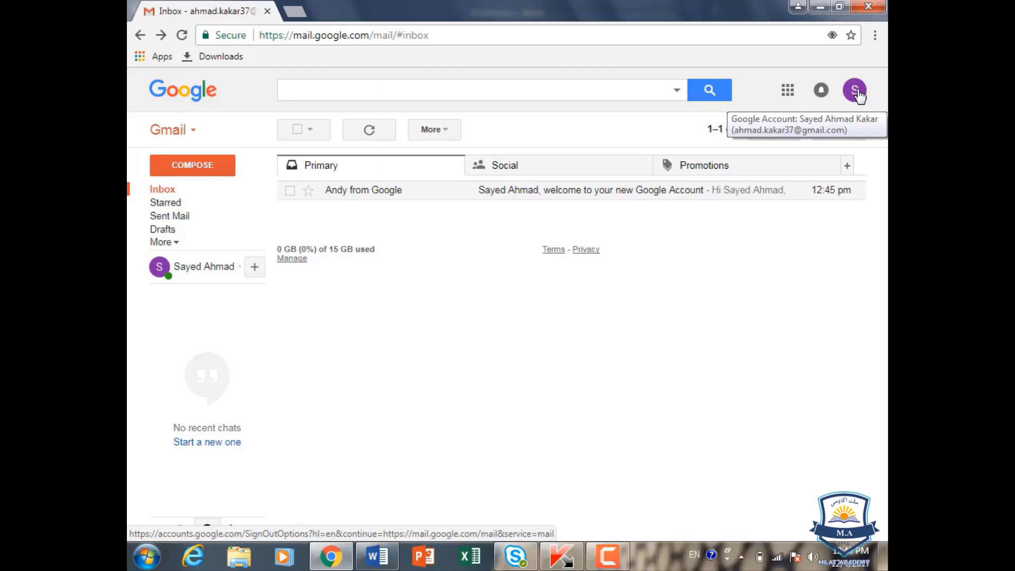
# Step: From the account panel, change the profile photo by uploading Koala.jpg from the computer
pyautogui.click(858, 92)
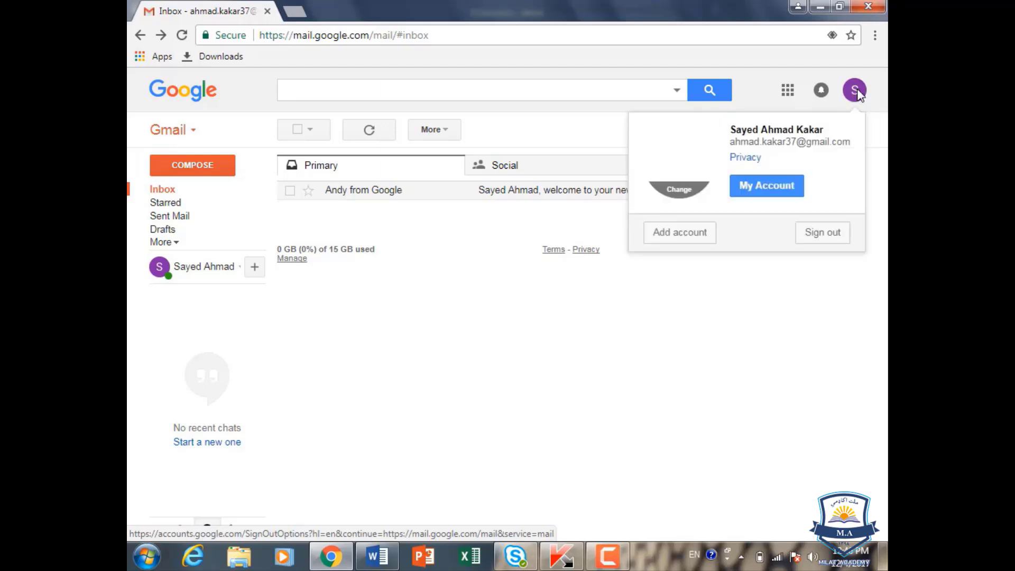
pyautogui.click(680, 164)
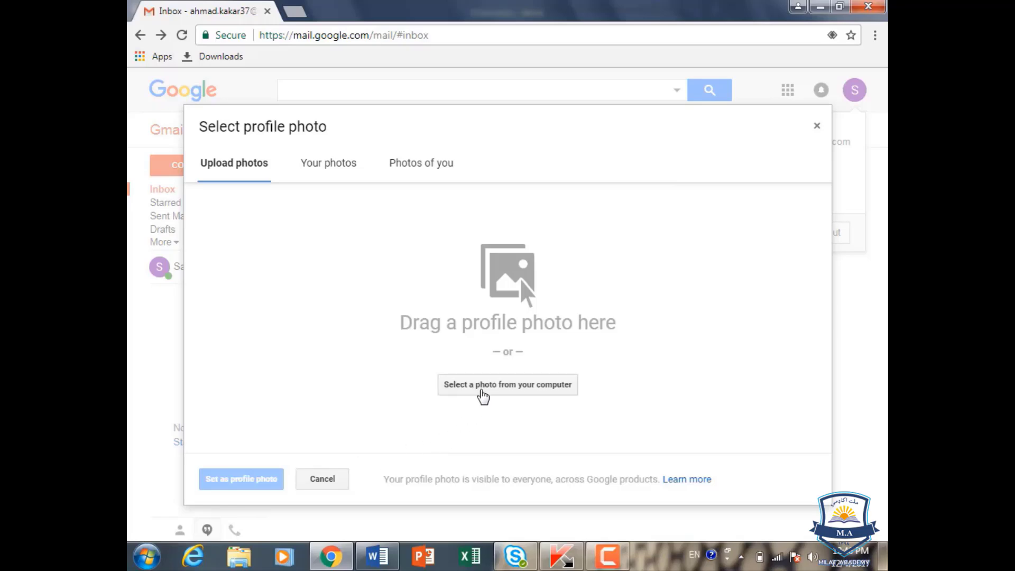
pyautogui.click(482, 396)
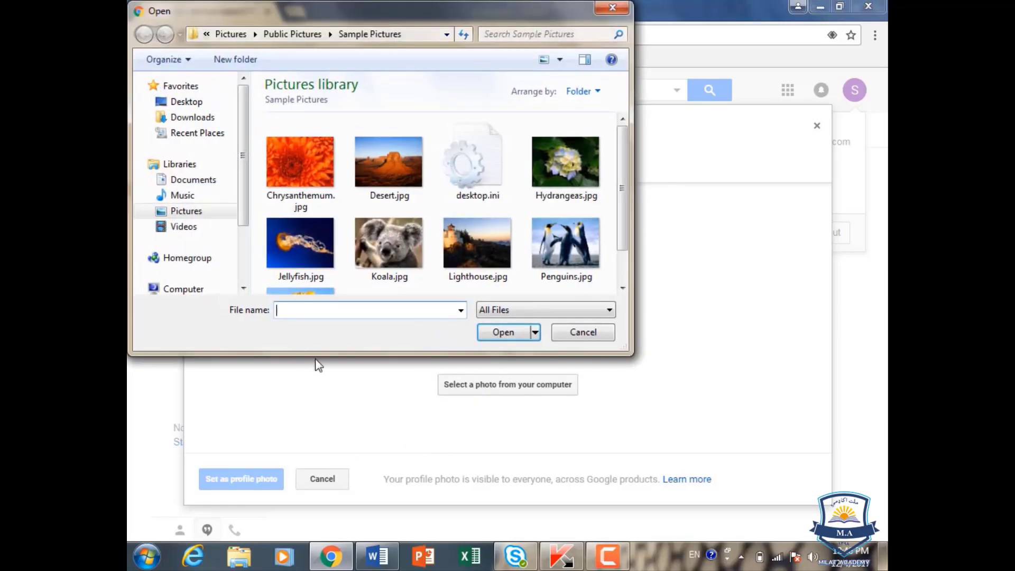
pyautogui.click(403, 251)
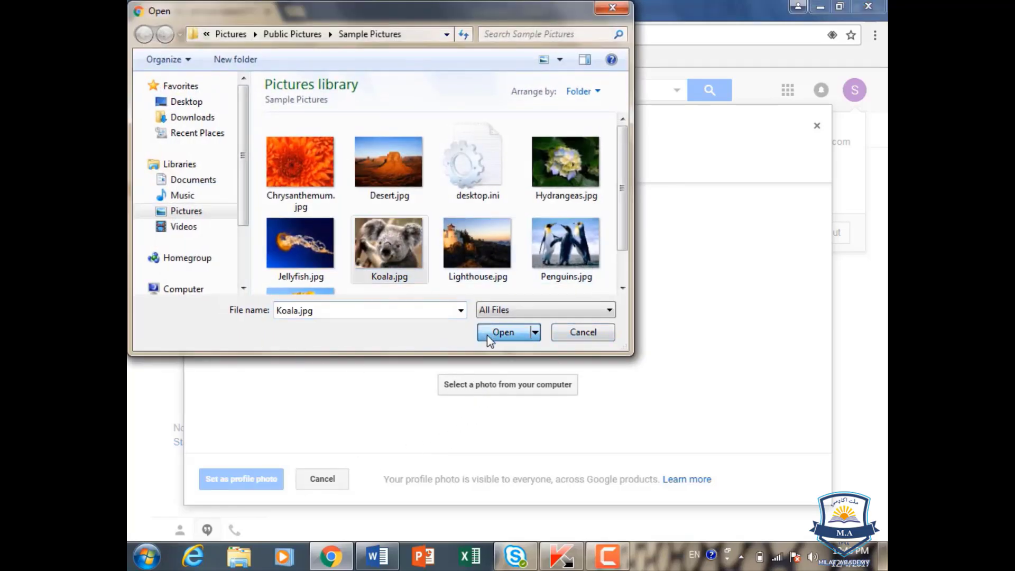
pyautogui.click(502, 333)
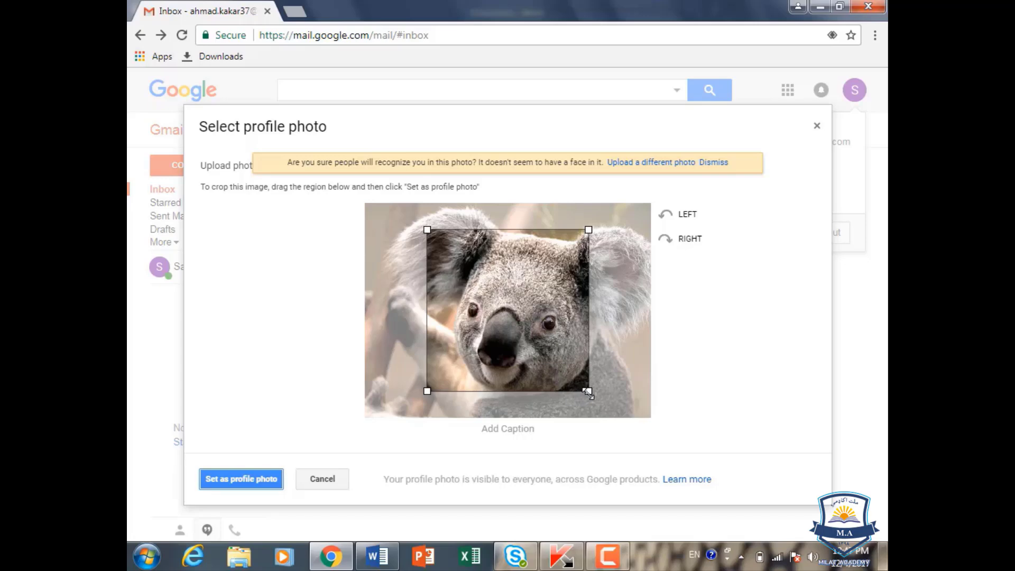
# Step: Enlarge the crop region on both sides and shift it slightly right
pyautogui.moveTo(589, 392); pyautogui.dragTo(615, 418)
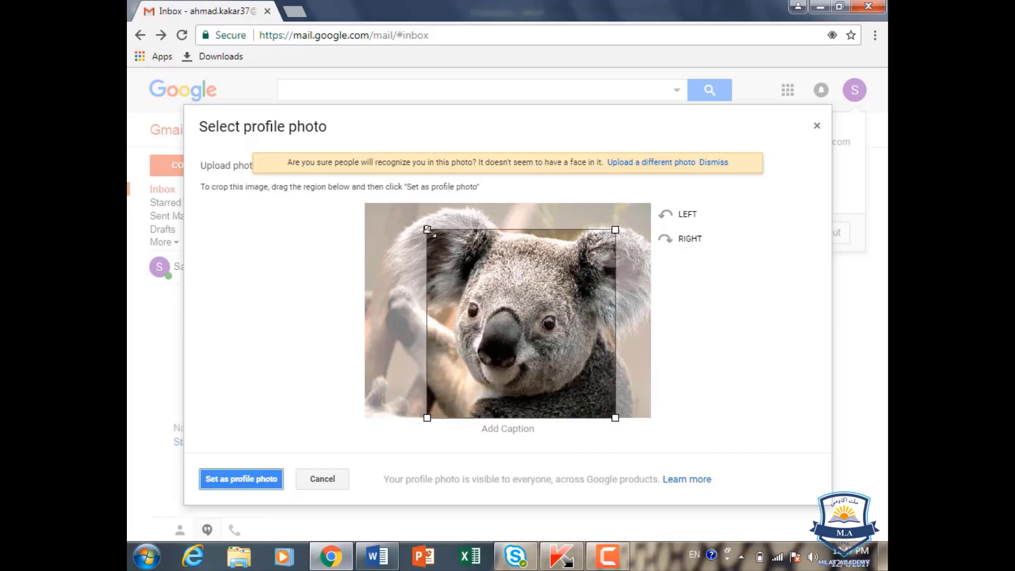
pyautogui.moveTo(428, 229); pyautogui.dragTo(399, 203)
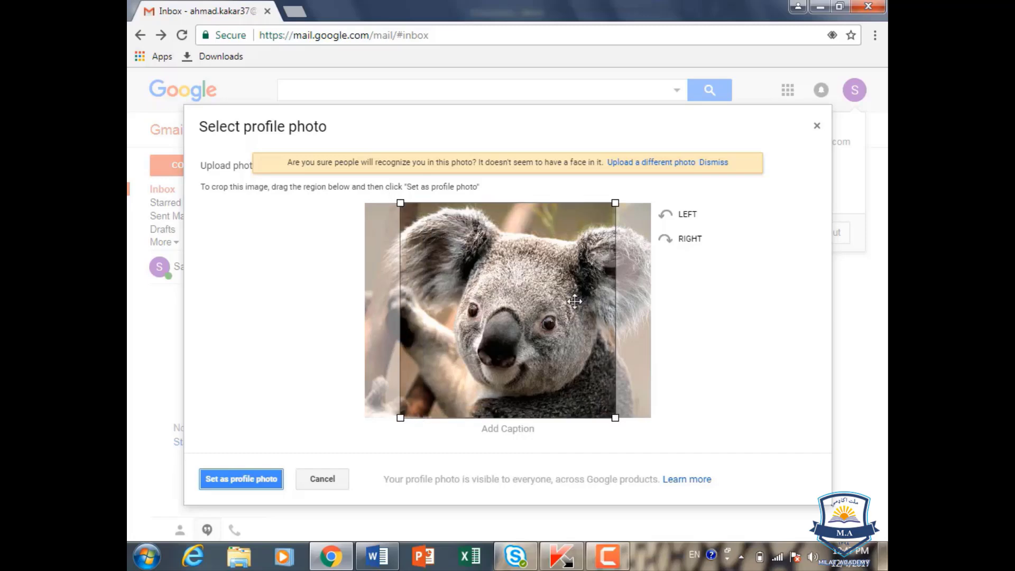
pyautogui.moveTo(537, 277)
pyautogui.mouseDown()
pyautogui.moveTo(549, 289)
pyautogui.moveTo(446, 284)
pyautogui.moveTo(543, 296)
pyautogui.mouseUp()
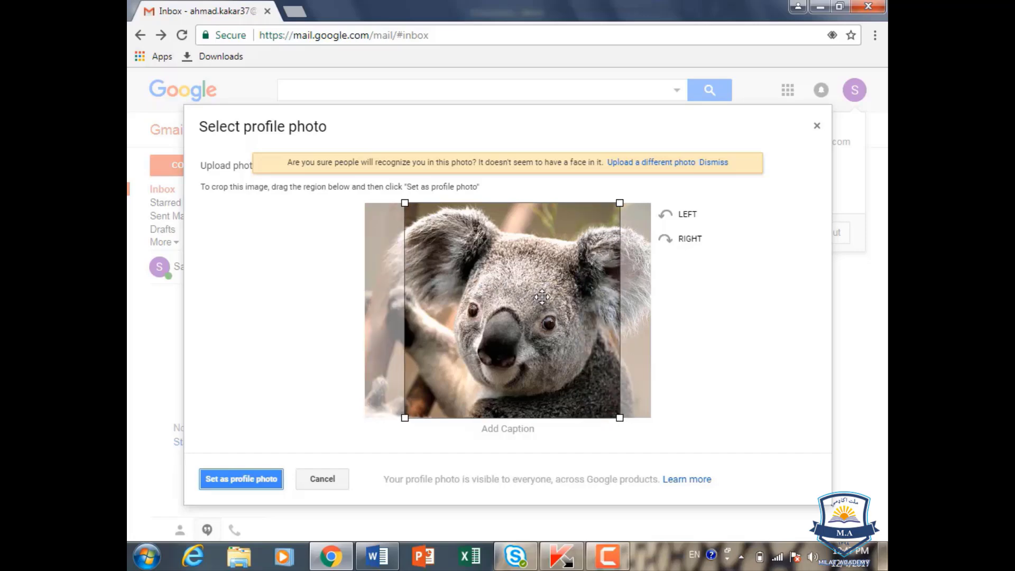
# Step: Rotate the koala photo left and right several times, then cancel without setting it
pyautogui.click(688, 217)
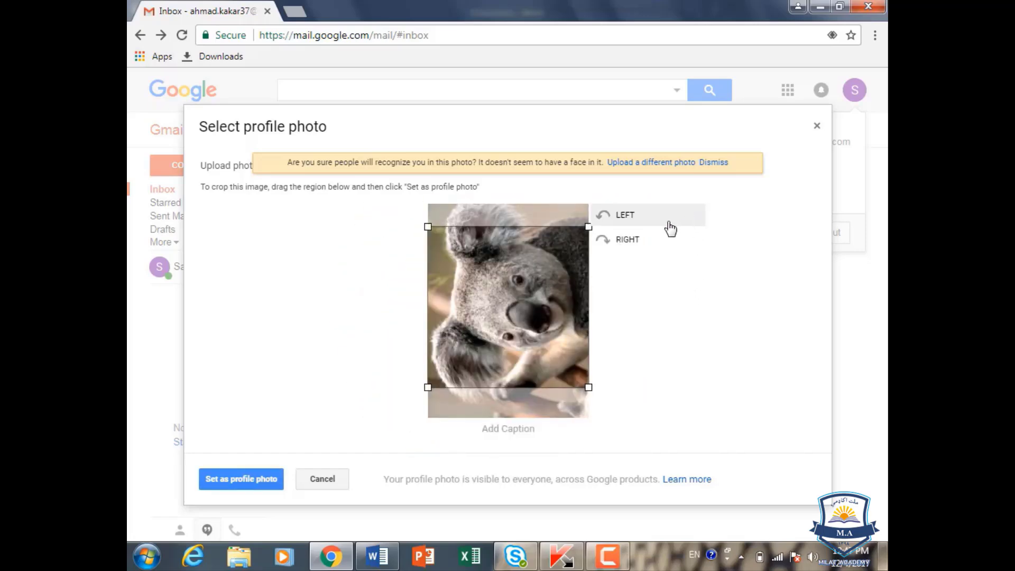
pyautogui.click(624, 239)
pyautogui.click(664, 222)
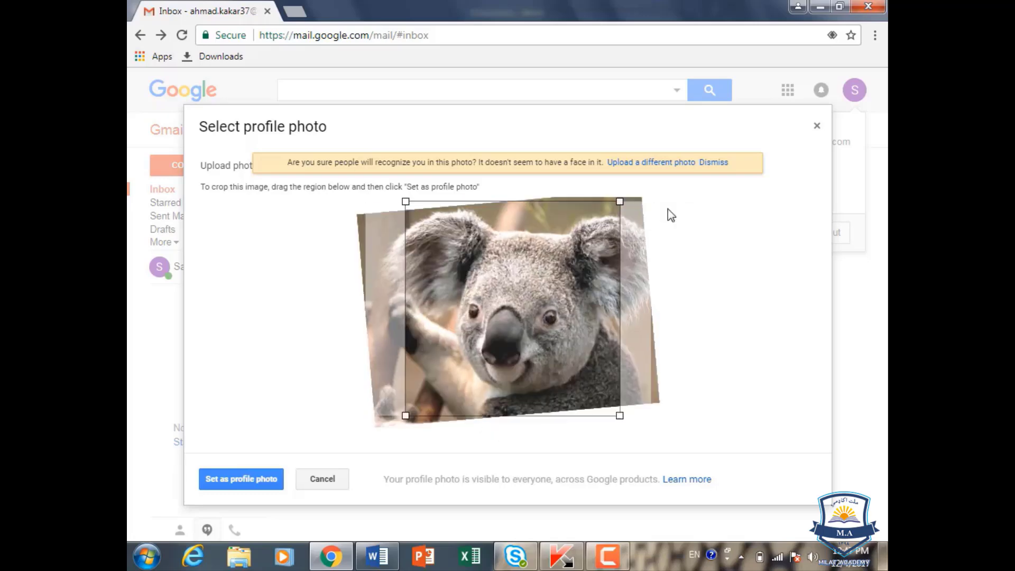
pyautogui.click(627, 218)
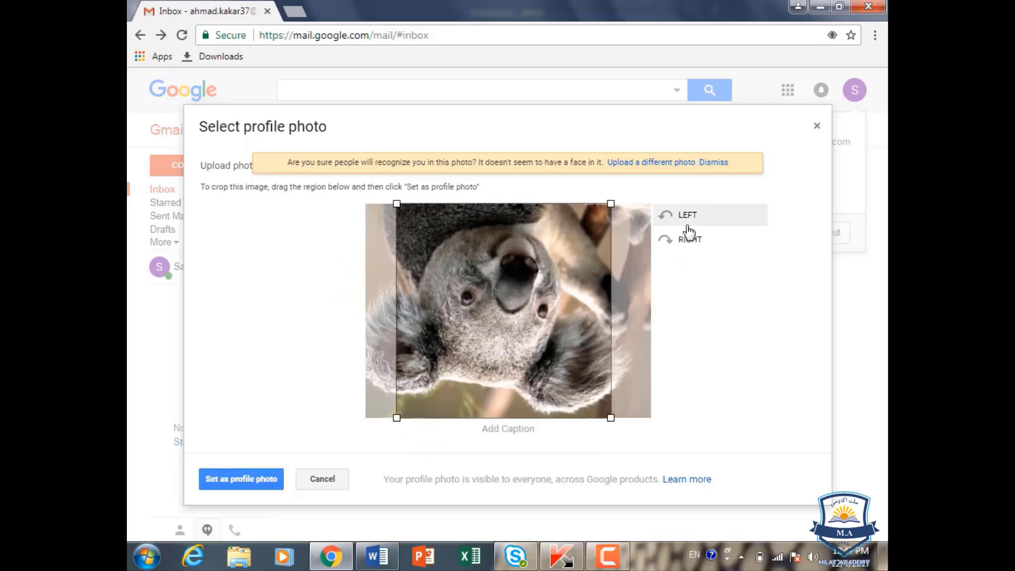
pyautogui.click(684, 219)
pyautogui.click(612, 217)
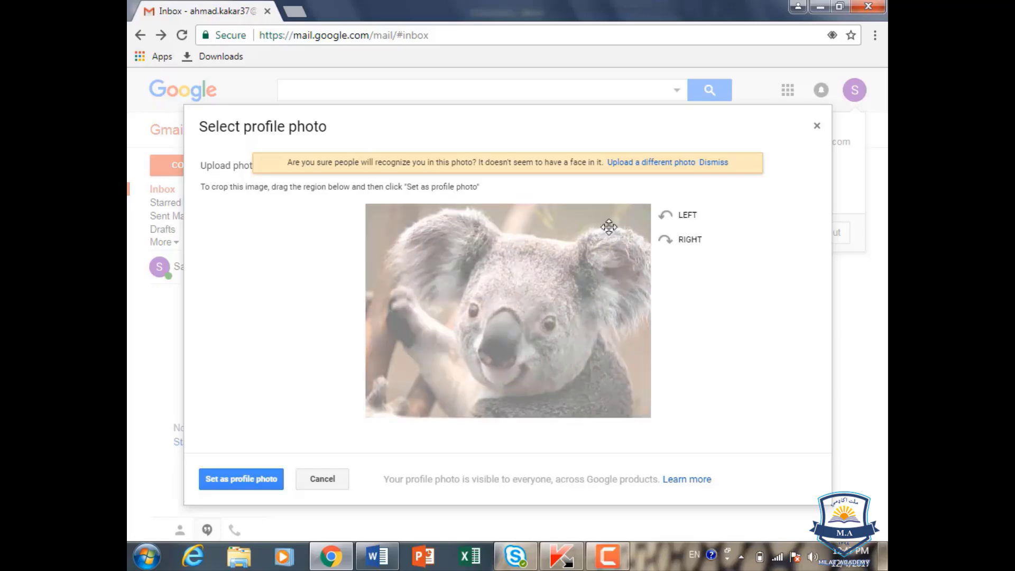
pyautogui.click(672, 242)
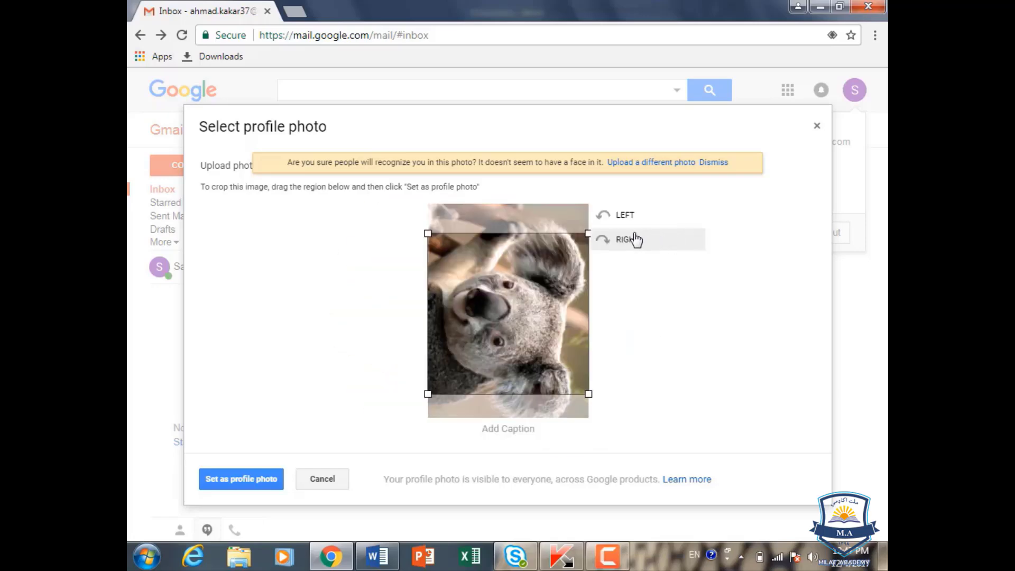
pyautogui.click(635, 241)
pyautogui.click(667, 245)
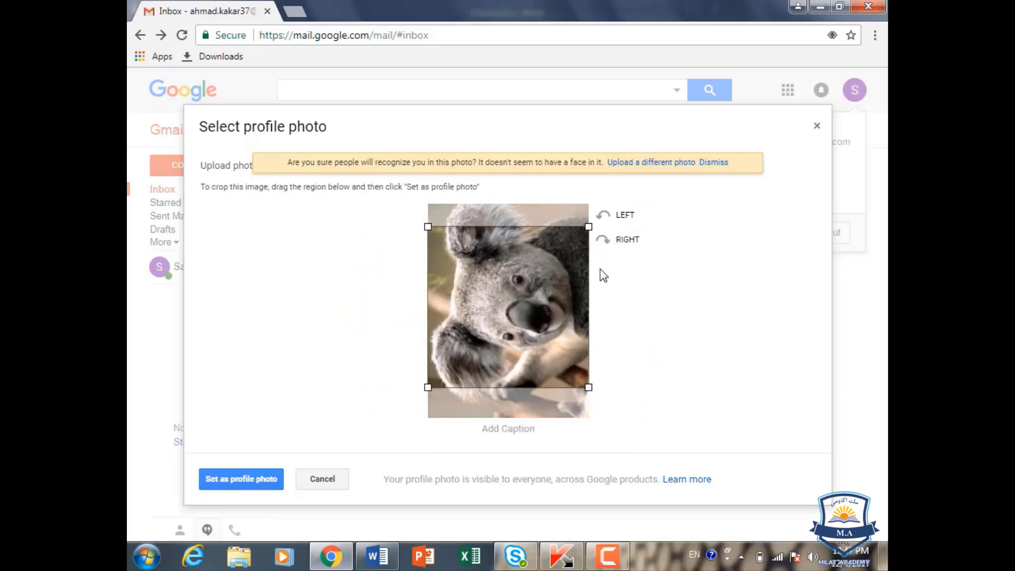
pyautogui.click(632, 244)
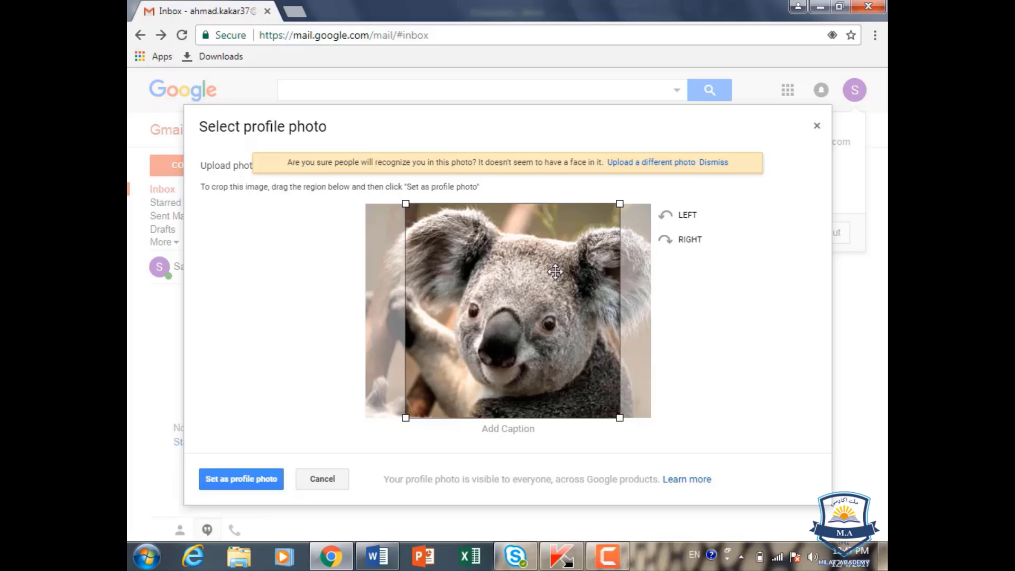
pyautogui.click(326, 481)
# Step: Dismiss the account popup and open the Google apps launcher grid
pyautogui.click(639, 307)
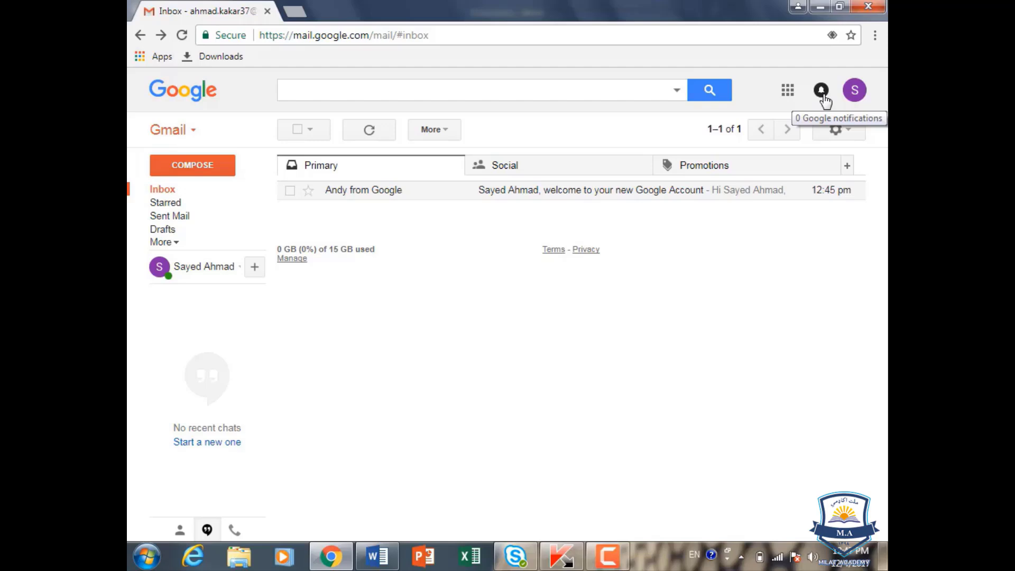
pyautogui.click(788, 91)
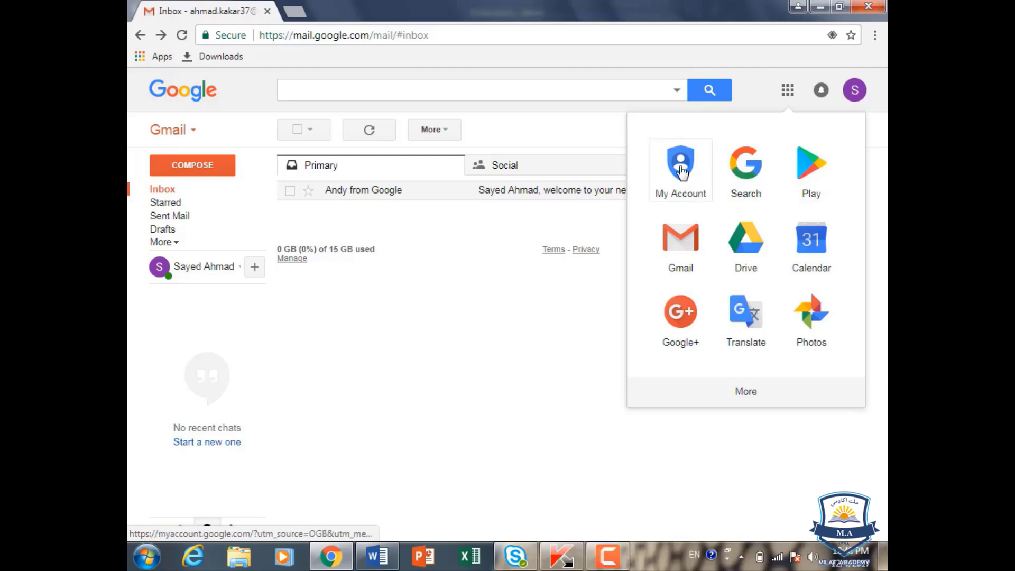
# Step: Open Google Search in a new tab, toggle between it and Gmail, then reopen the apps grid
pyautogui.click(750, 178)
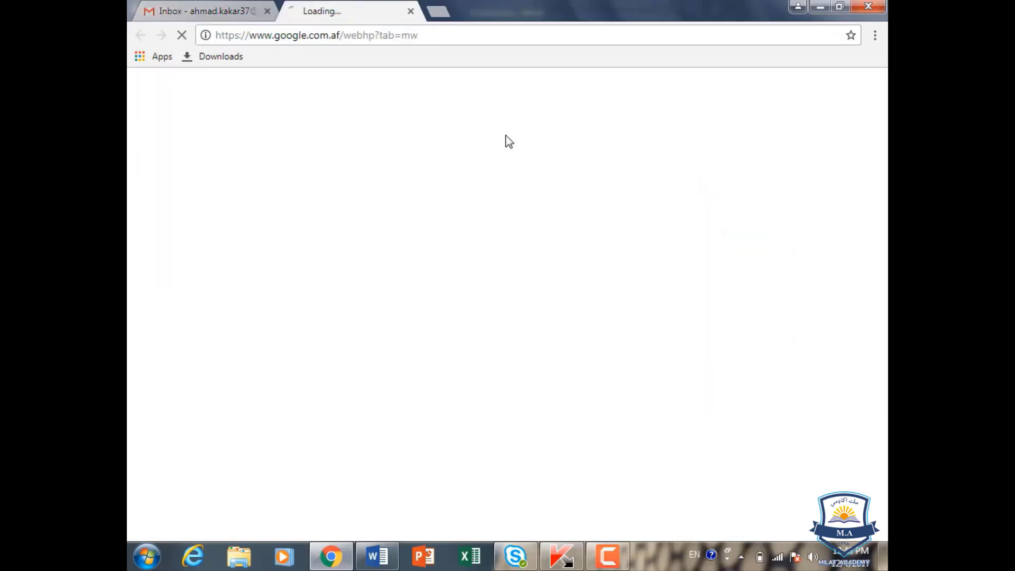
pyautogui.click(241, 16)
pyautogui.click(365, 12)
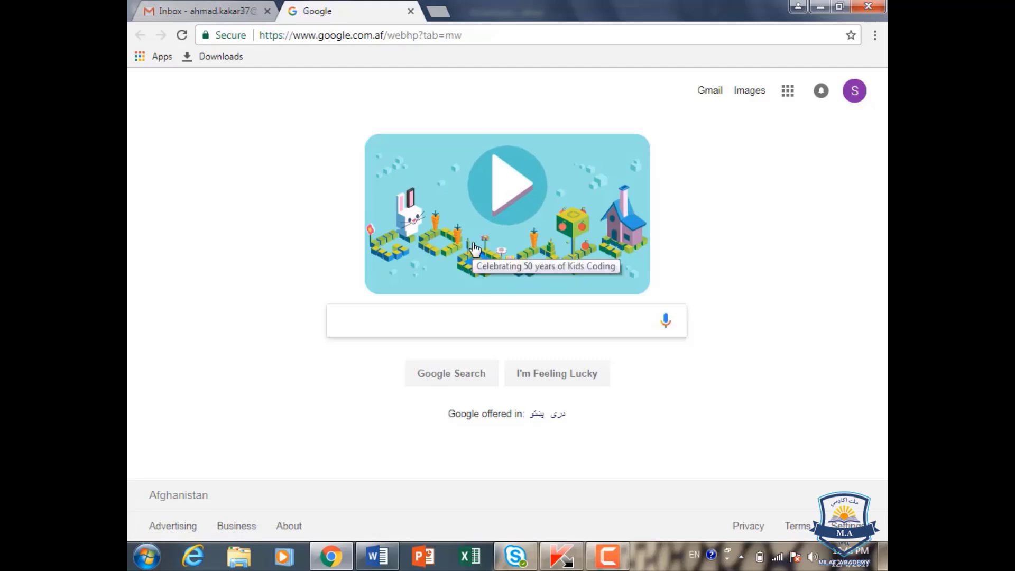
pyautogui.click(159, 10)
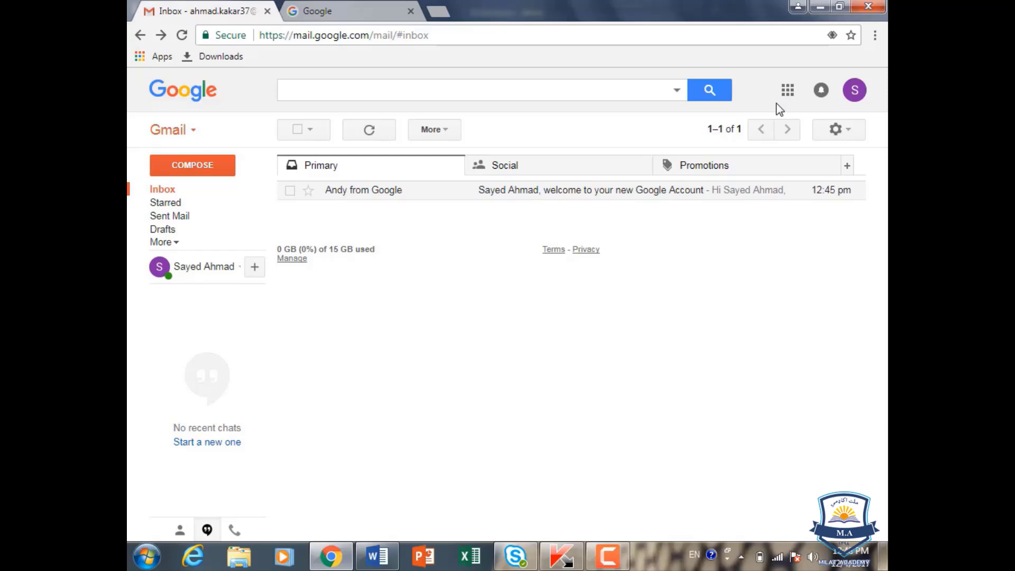
pyautogui.click(398, 8)
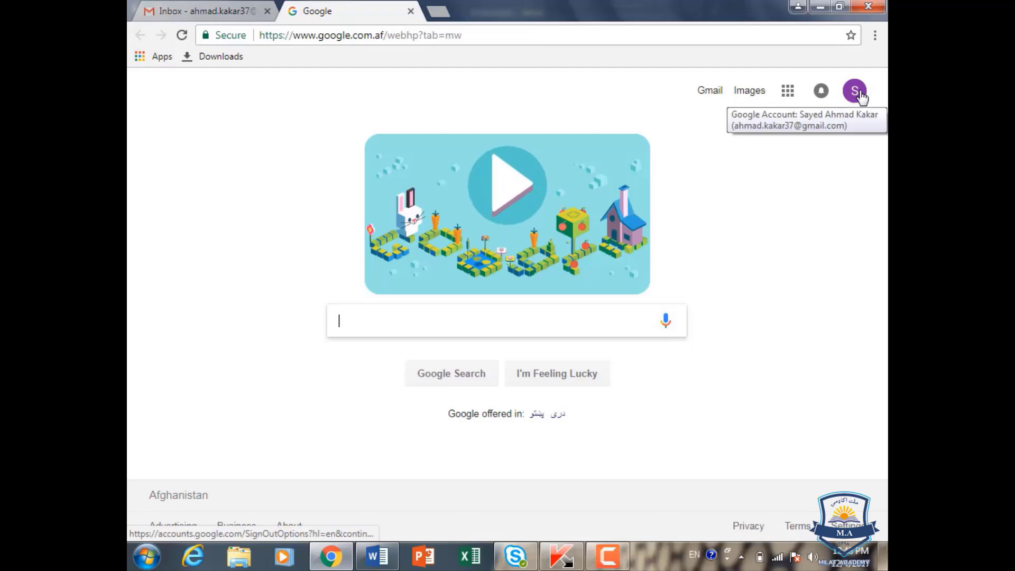
pyautogui.click(233, 12)
pyautogui.click(788, 93)
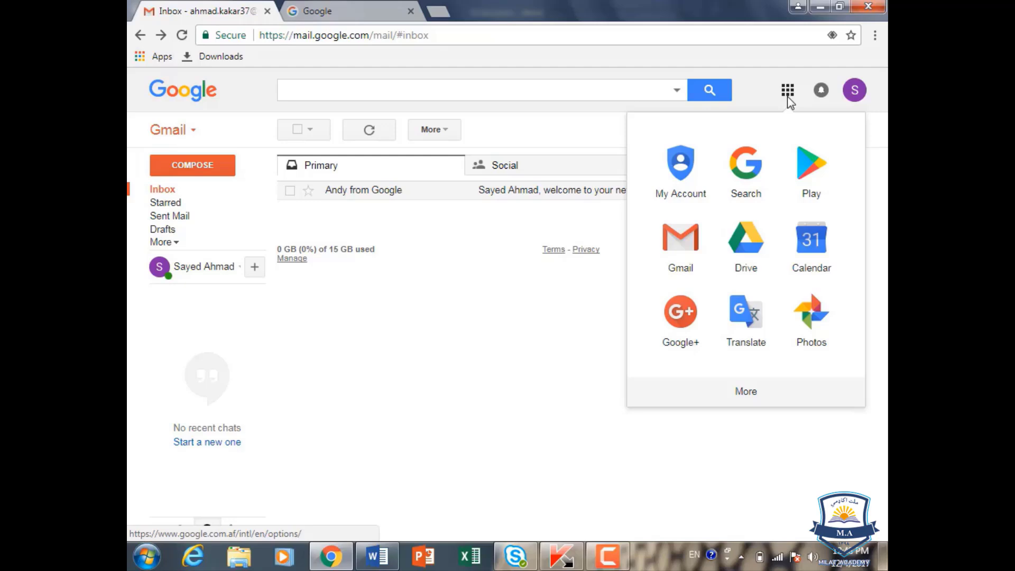
# Step: Open Google Play in a new tab, browse its featured apps, then return to Gmail
pyautogui.click(815, 170)
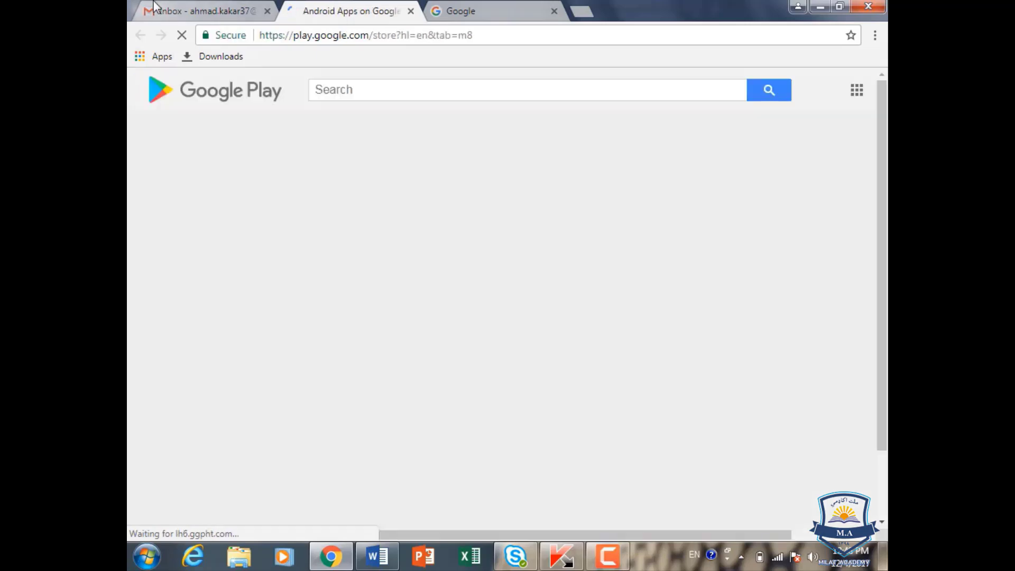
pyautogui.click(152, 7)
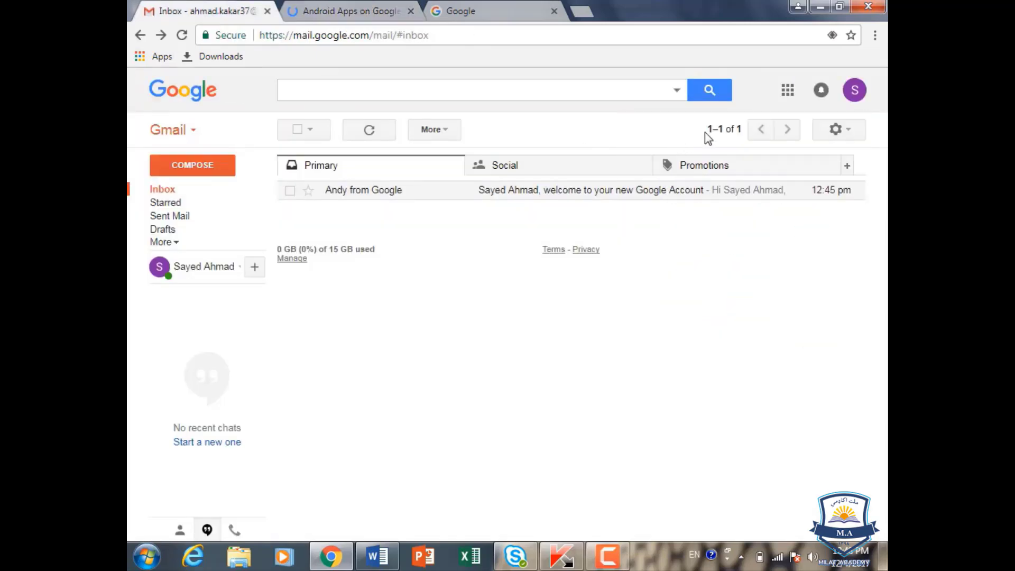
pyautogui.click(788, 90)
pyautogui.click(325, 11)
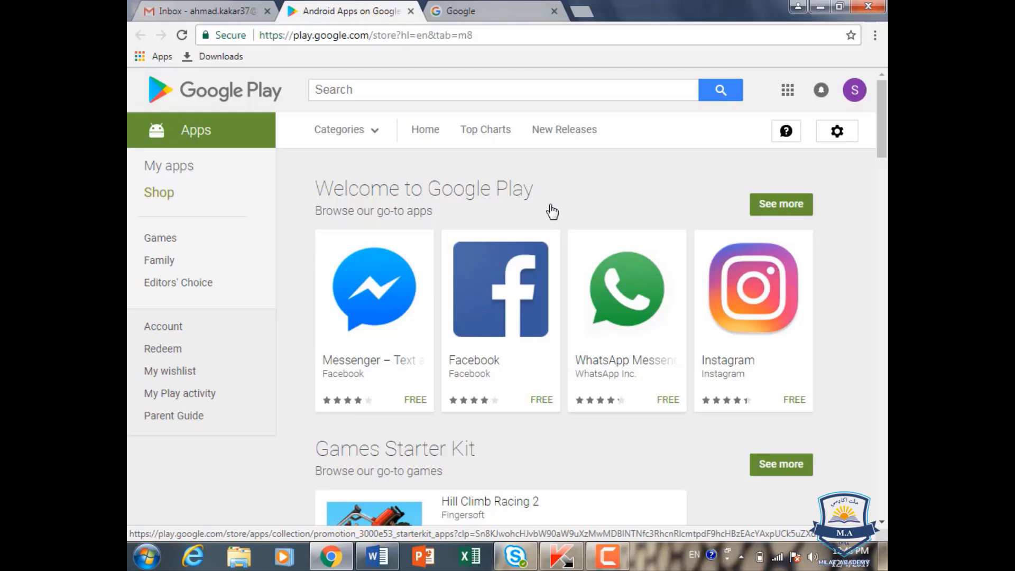
pyautogui.click(174, 9)
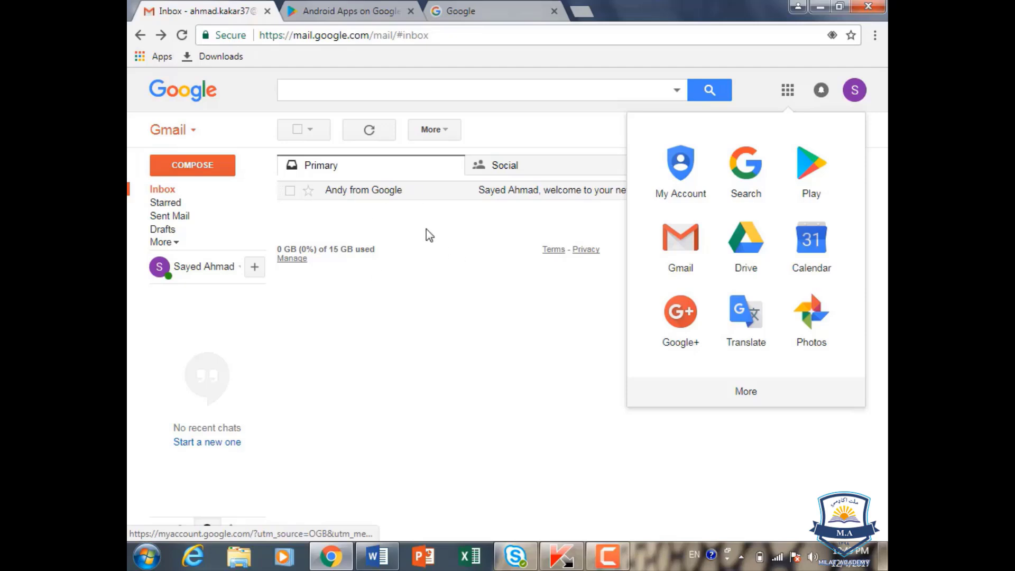
# Step: Open Drive and Calendar in new tabs, dismiss Calendar's welcome, then switch back to Gmail
pyautogui.click(757, 244)
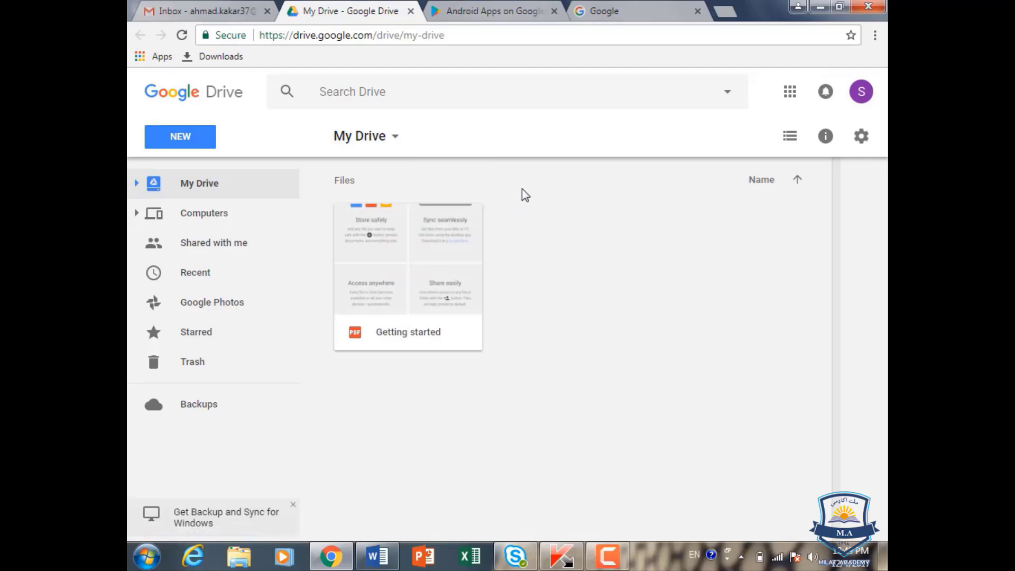
pyautogui.click(789, 103)
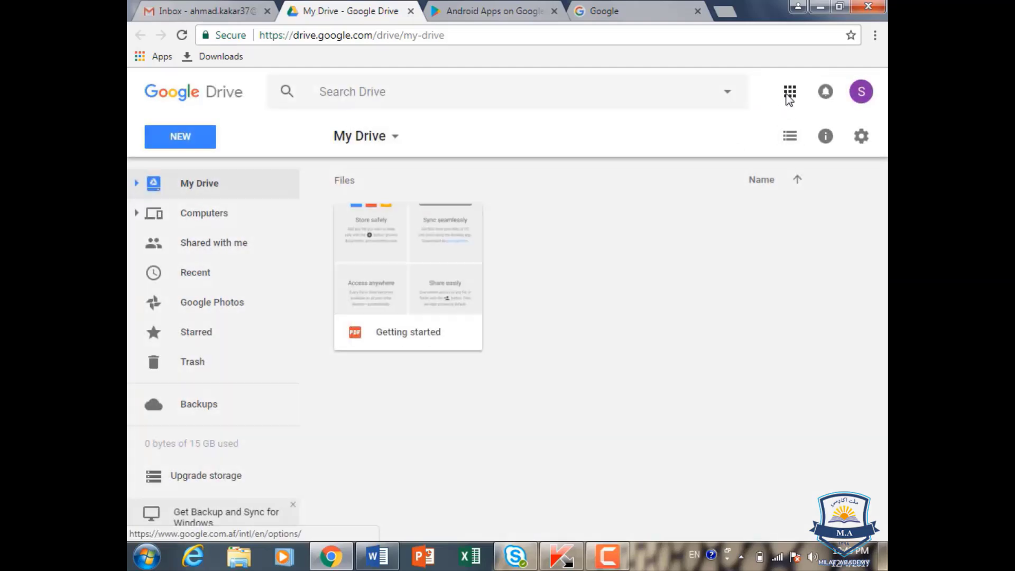
pyautogui.click(789, 95)
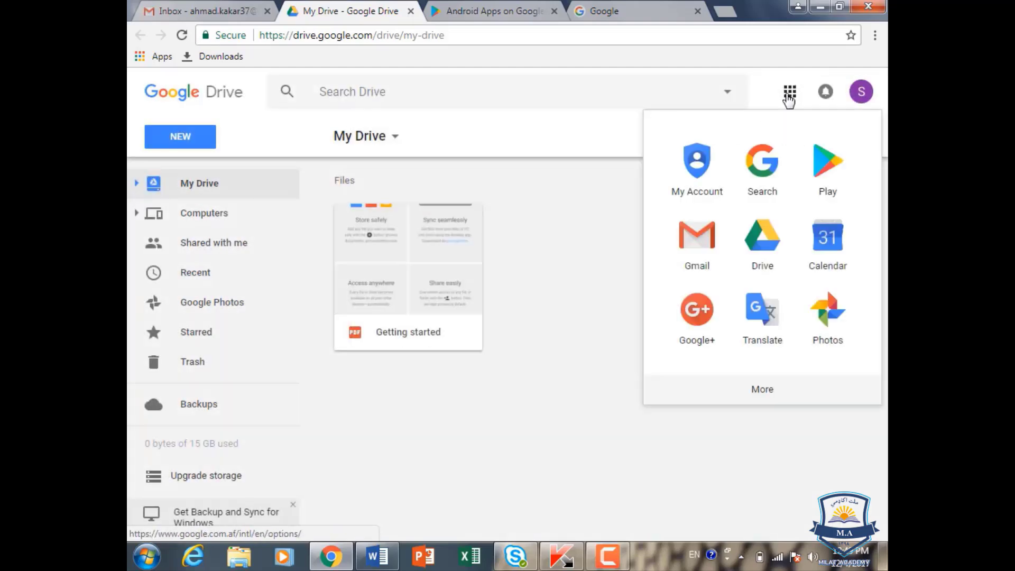
pyautogui.click(828, 253)
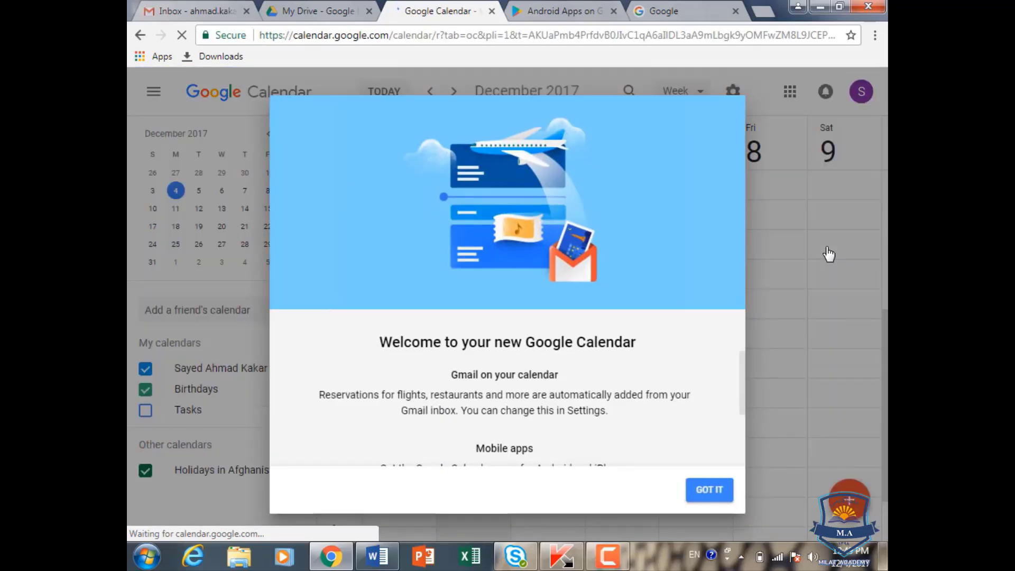
pyautogui.click(720, 489)
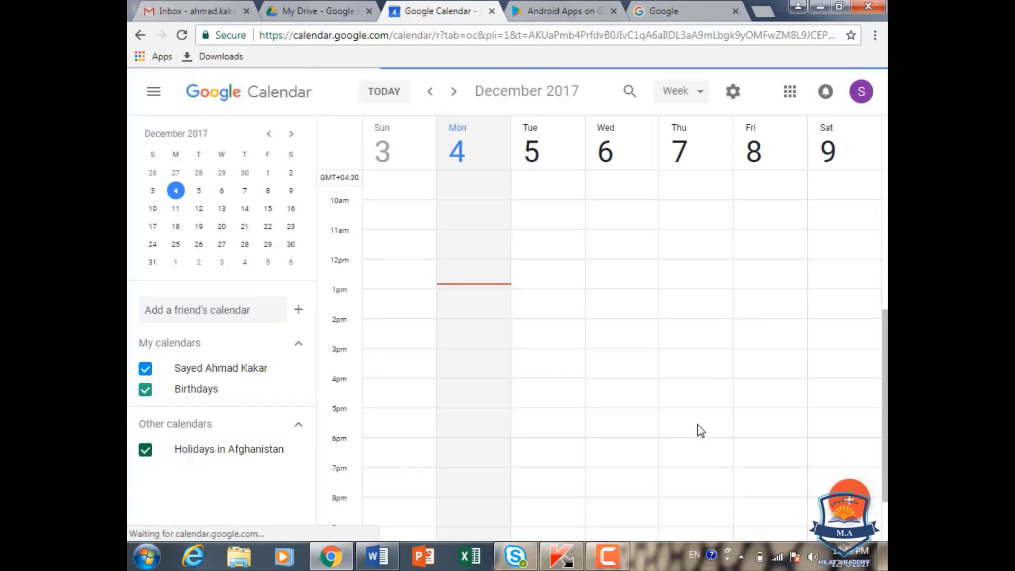
pyautogui.click(213, 12)
pyautogui.click(788, 90)
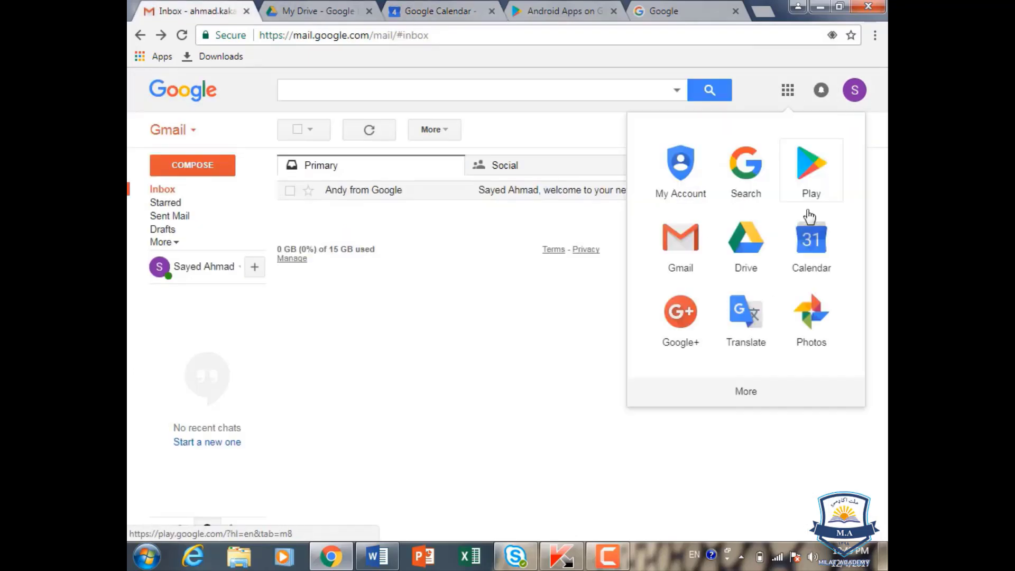
pyautogui.click(749, 402)
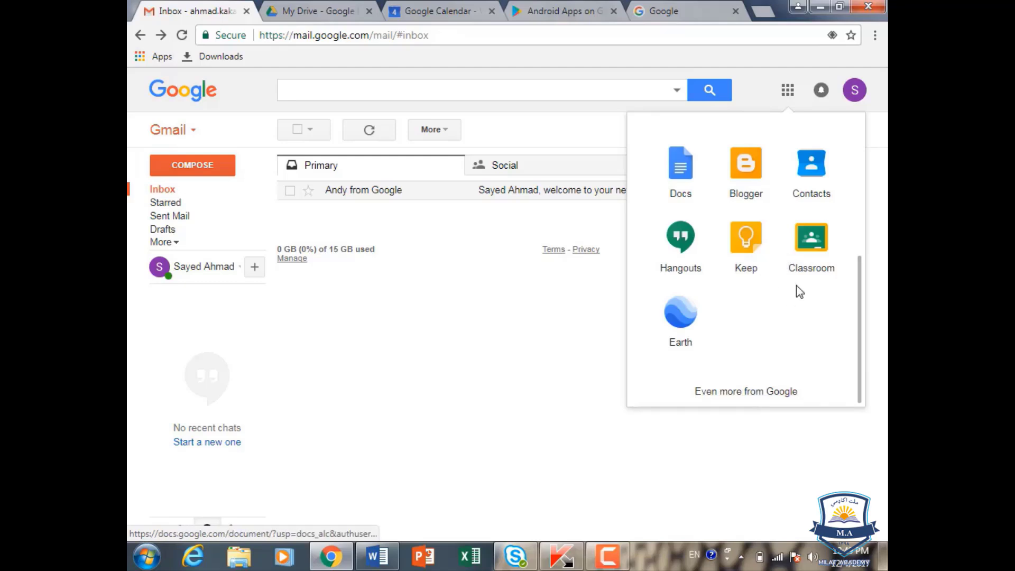
pyautogui.click(555, 113)
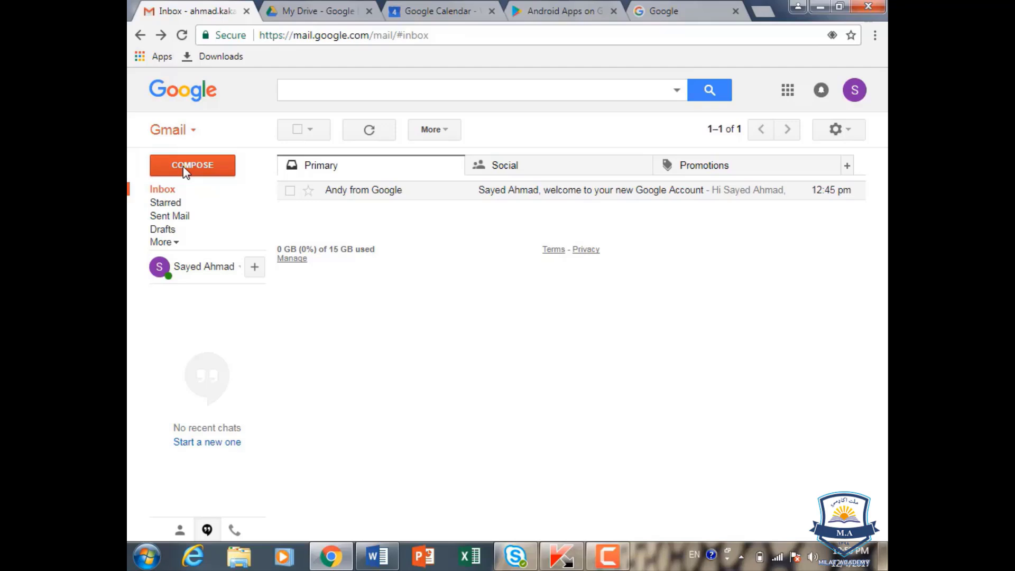
pyautogui.click(170, 196)
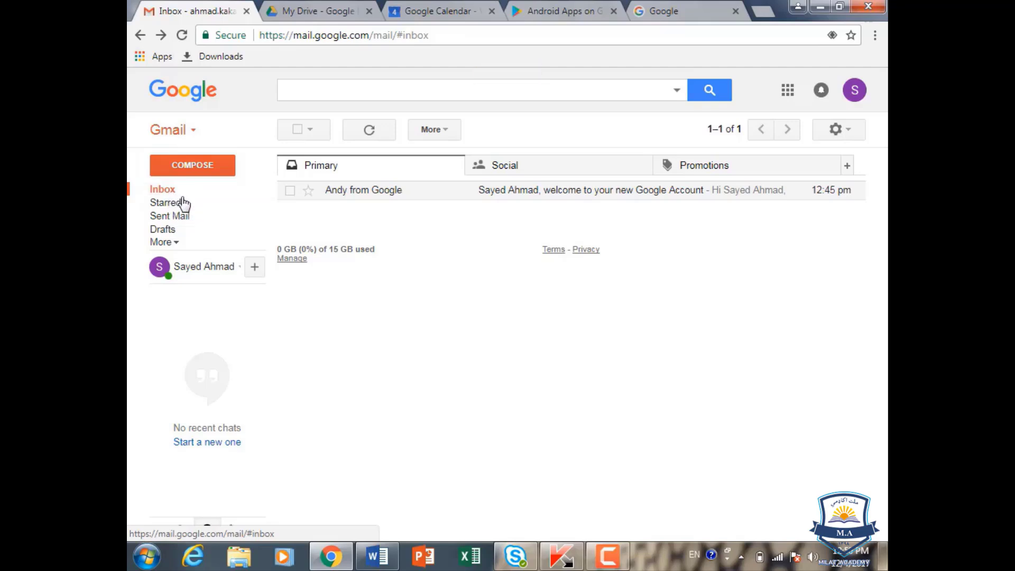
pyautogui.click(347, 193)
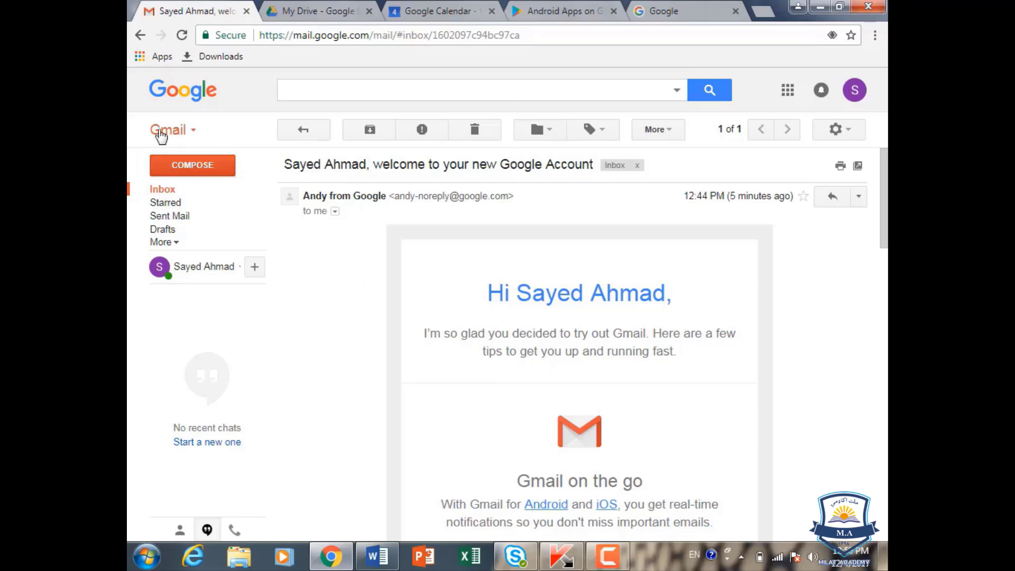
pyautogui.click(140, 35)
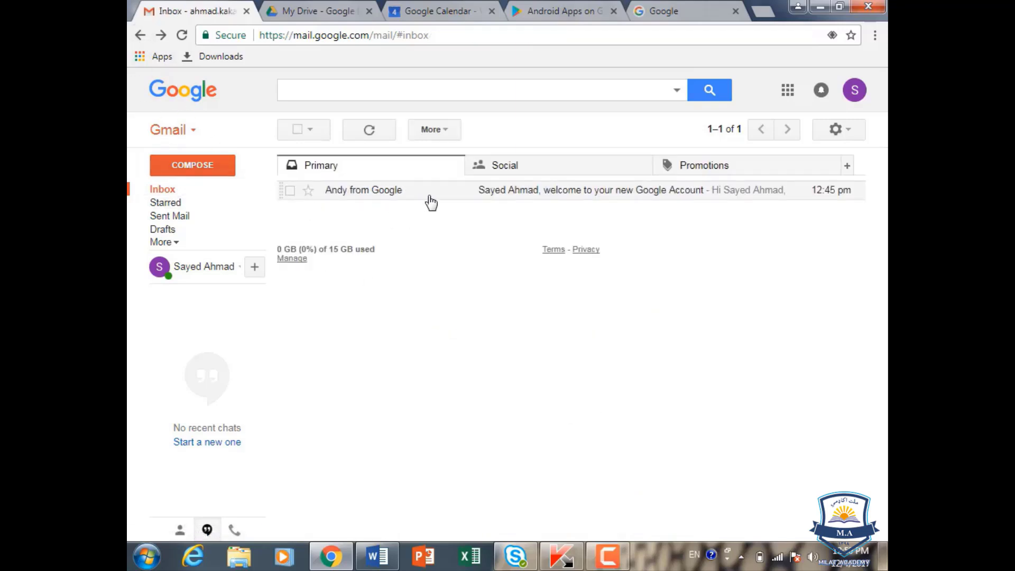
# Step: Check the Sent Mail and Drafts folders, then start a blank new message with Compose
pyautogui.moveTo(363, 197)
pyautogui.moveTo(823, 202)
pyautogui.click(171, 218)
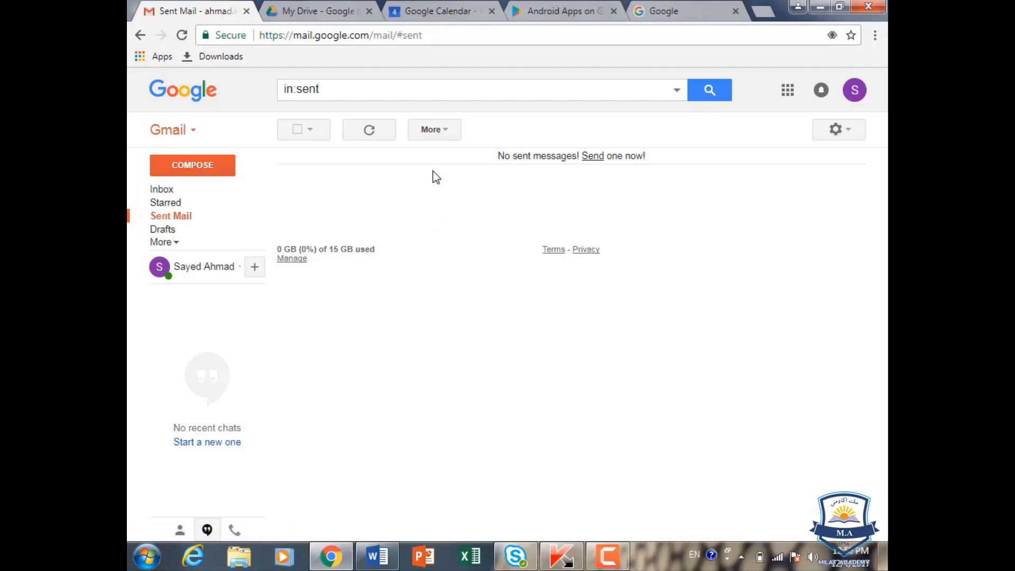
pyautogui.click(156, 231)
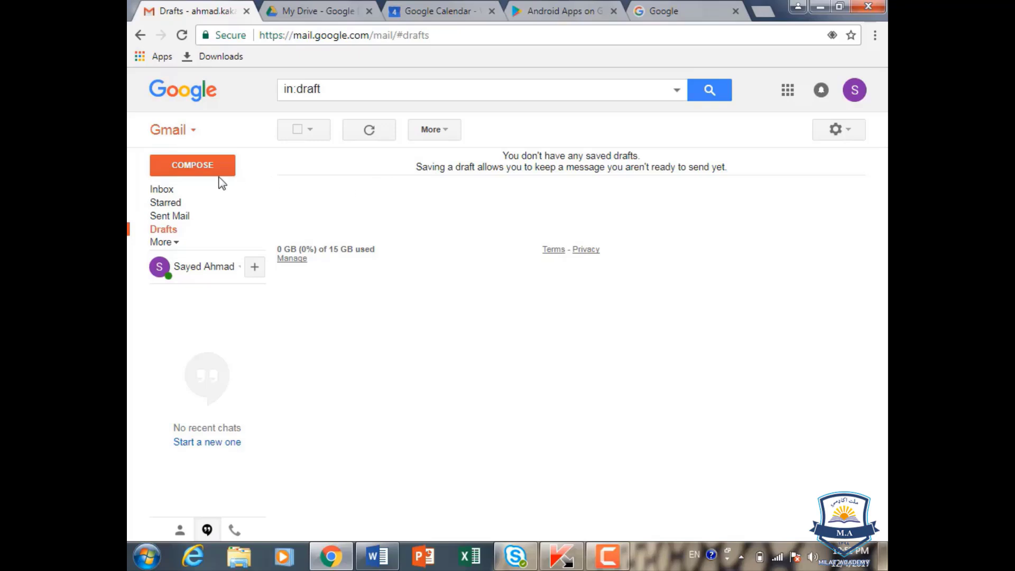
pyautogui.click(201, 170)
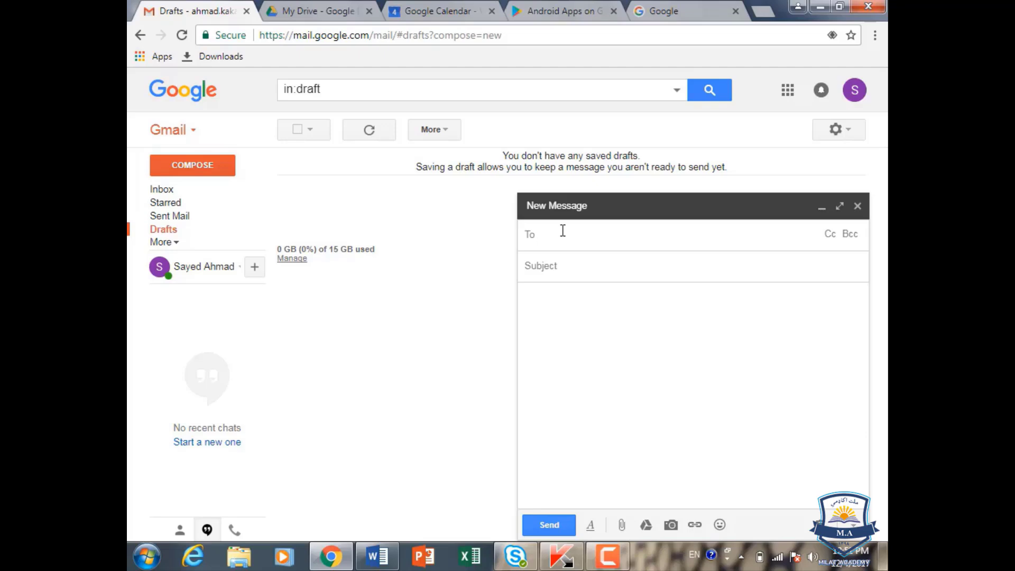
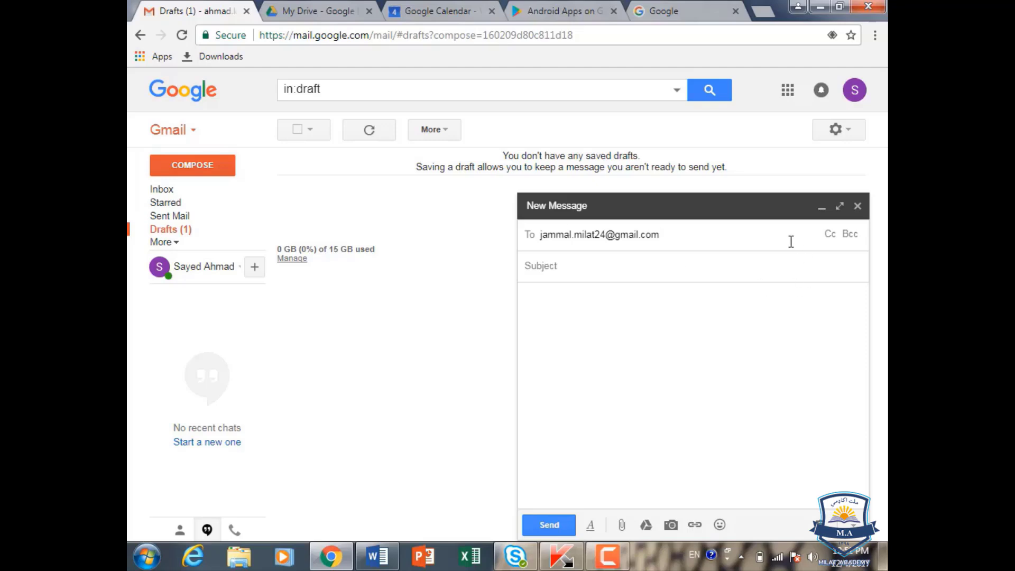
# Step: Fill in the recipient's e-mail address in the To field and add a Cc line
pyautogui.click(828, 235)
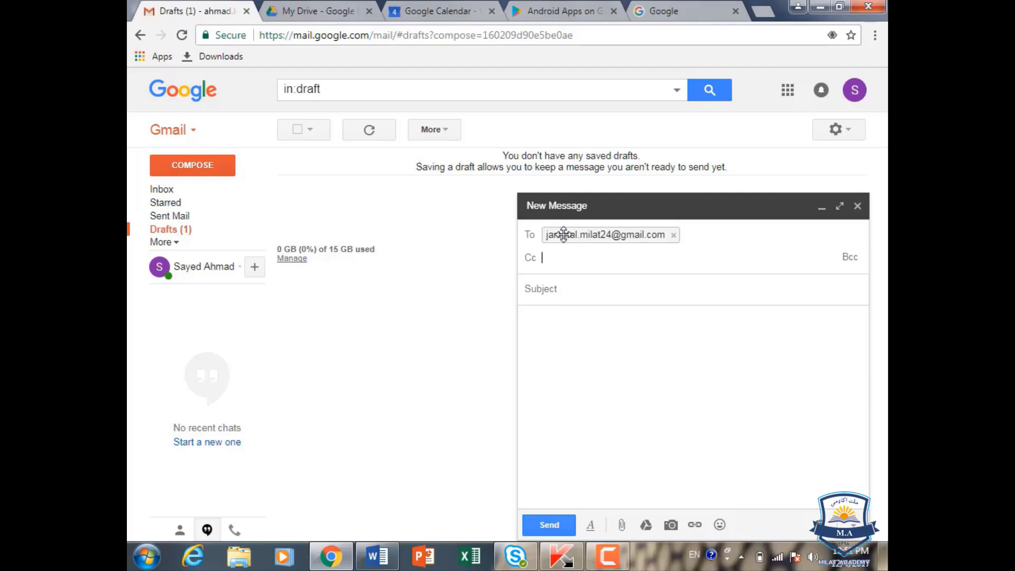
pyautogui.moveTo(563, 234)
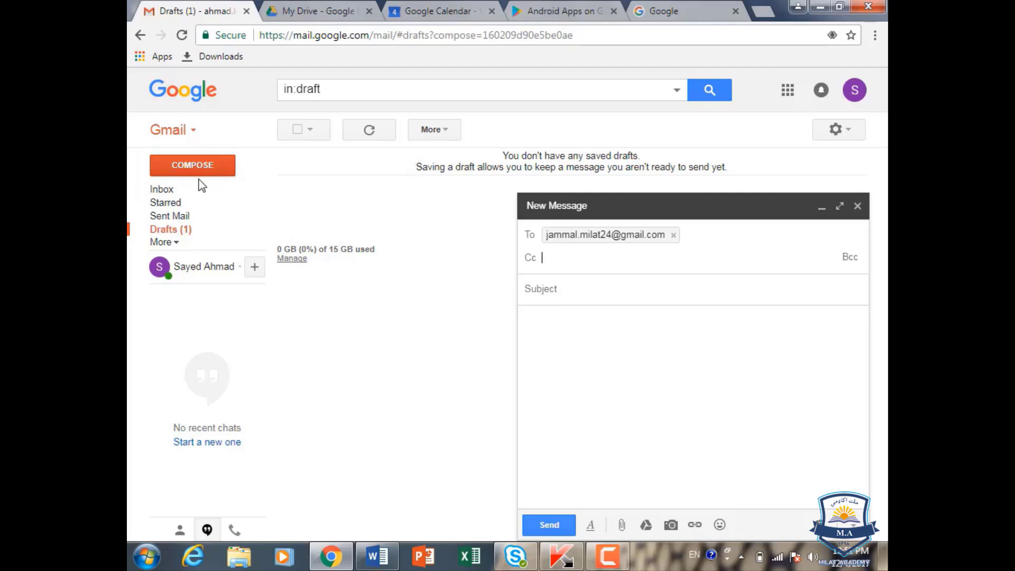
# Step: Enter the account's own e-mail address in the Cc field and confirm it as a recipient chip
pyautogui.click(175, 195)
pyautogui.click(358, 190)
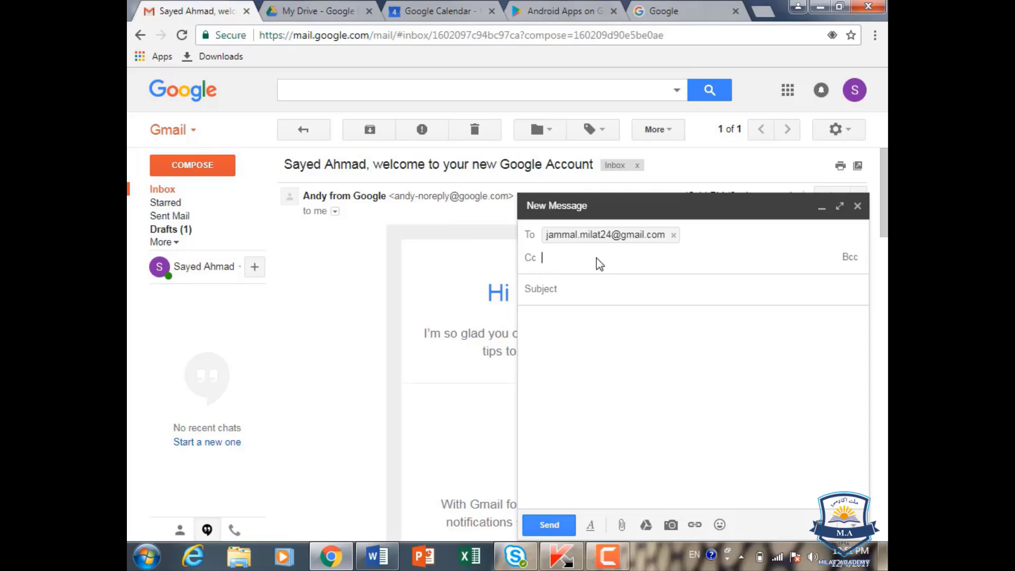
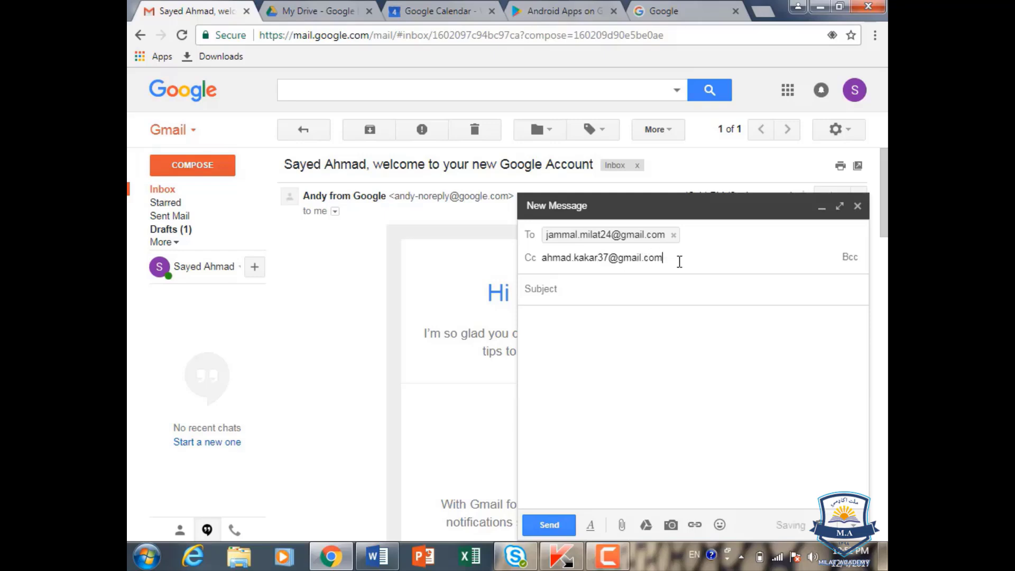
pyautogui.click(693, 231)
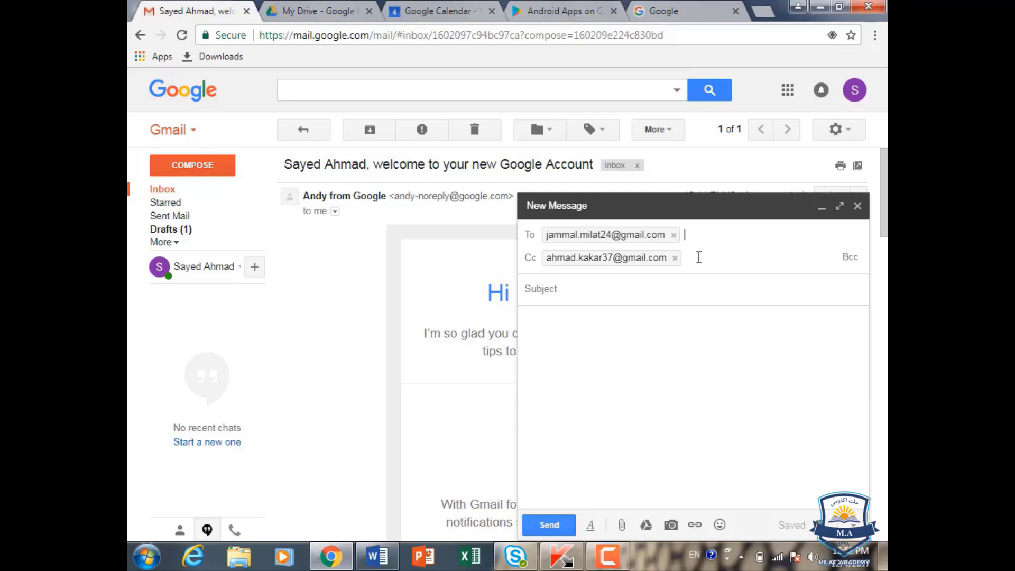
pyautogui.click(698, 258)
pyautogui.moveTo(620, 257)
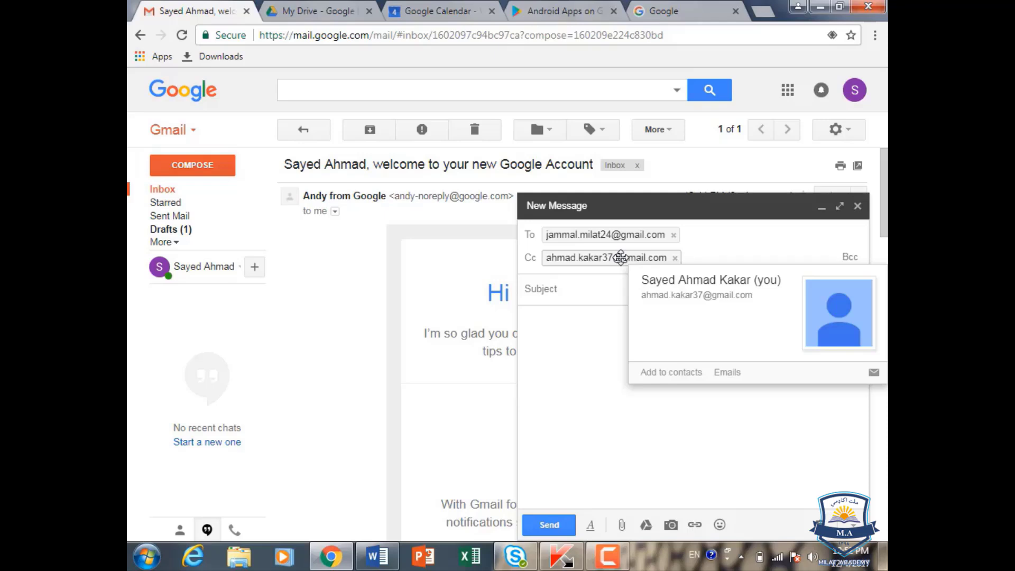
# Step: Add an empty Bcc line and delete the Cc recipient chip, keeping only the To address
pyautogui.click(850, 257)
pyautogui.moveTo(665, 257)
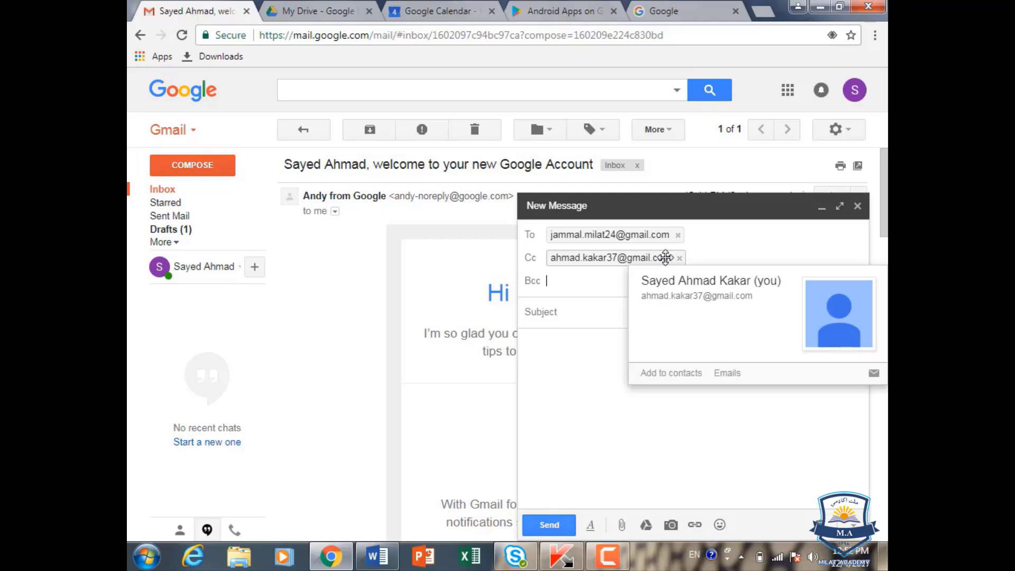
pyautogui.moveTo(616, 239)
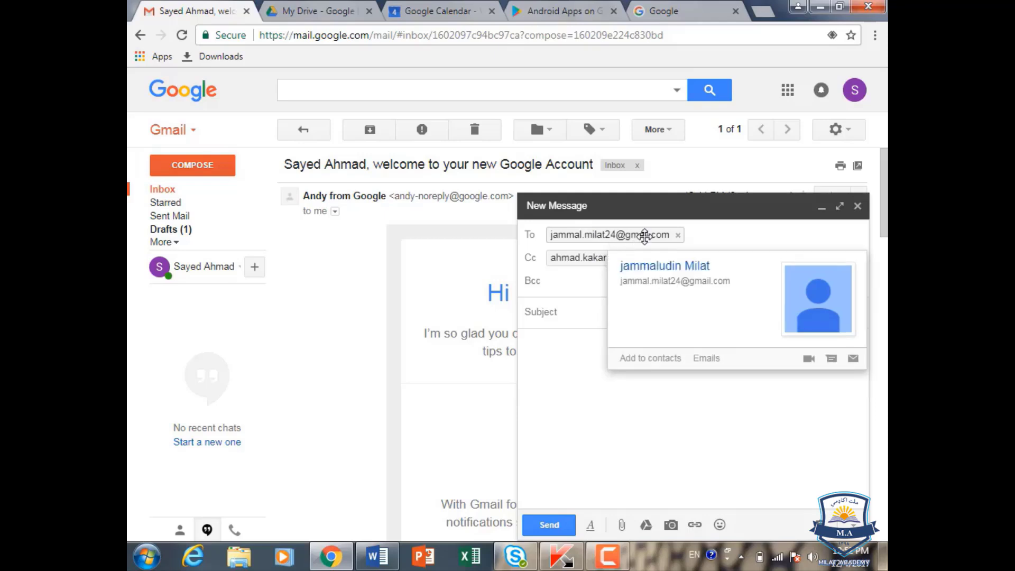
pyautogui.moveTo(585, 257)
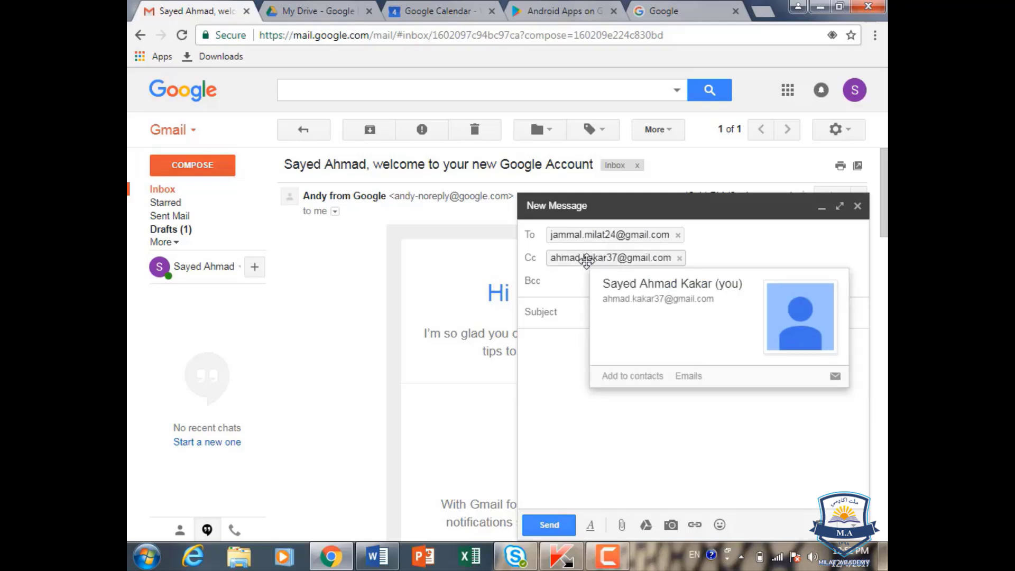
pyautogui.moveTo(588, 232)
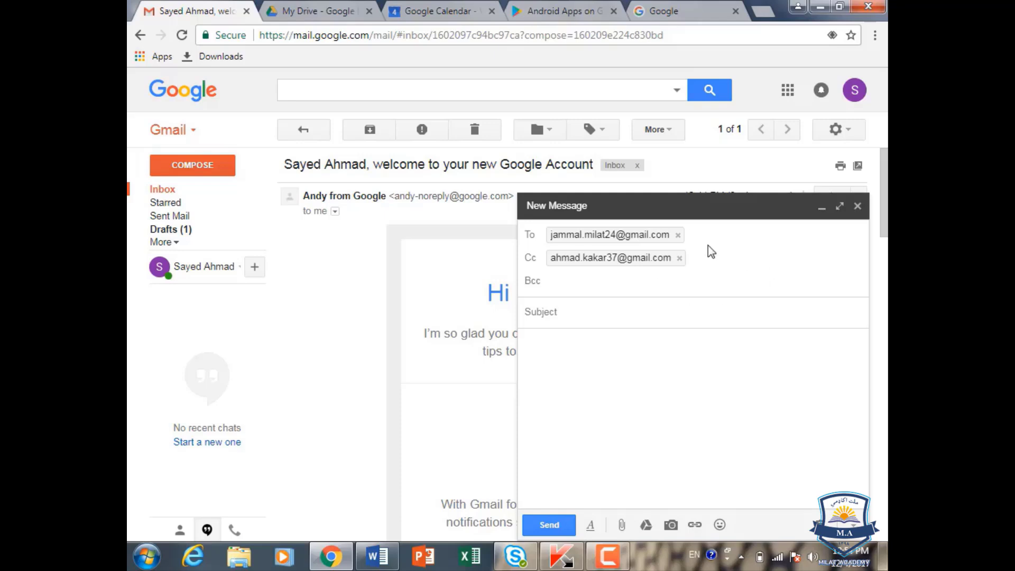
pyautogui.click(679, 258)
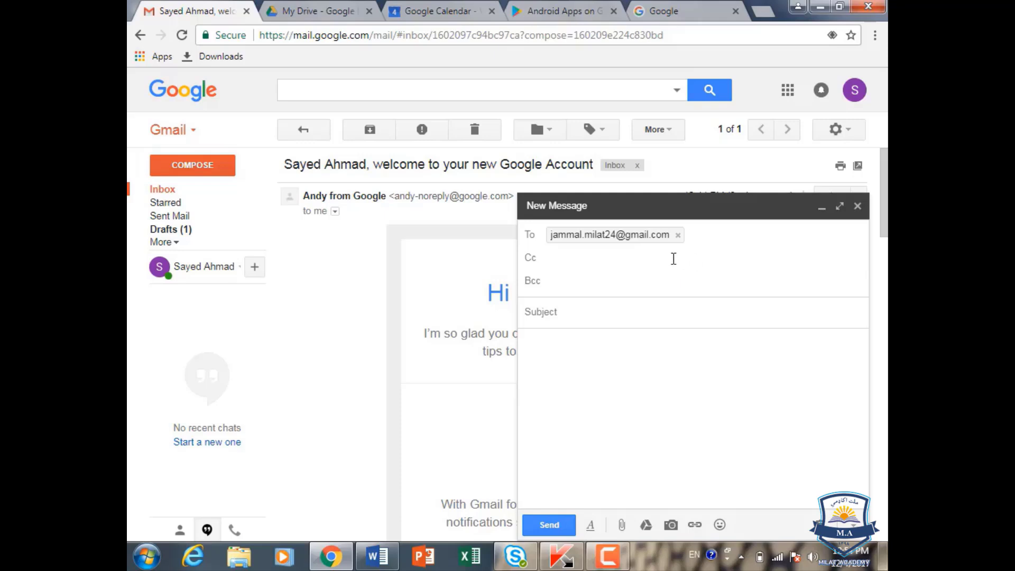
# Step: Add the second recipient's e-mail address to the To line after the first recipient
pyautogui.click(712, 233)
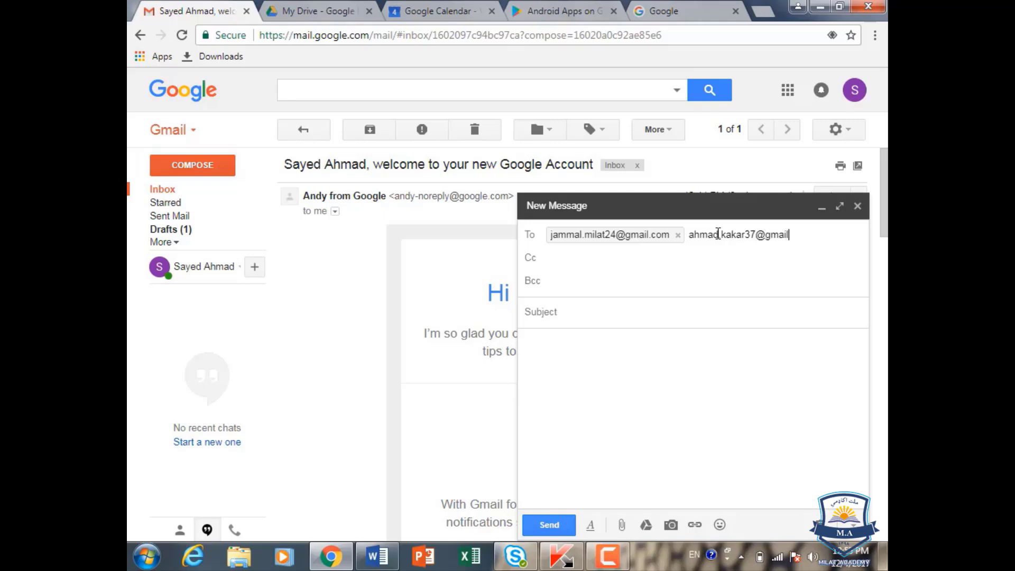
pyautogui.click(654, 249)
pyautogui.click(835, 237)
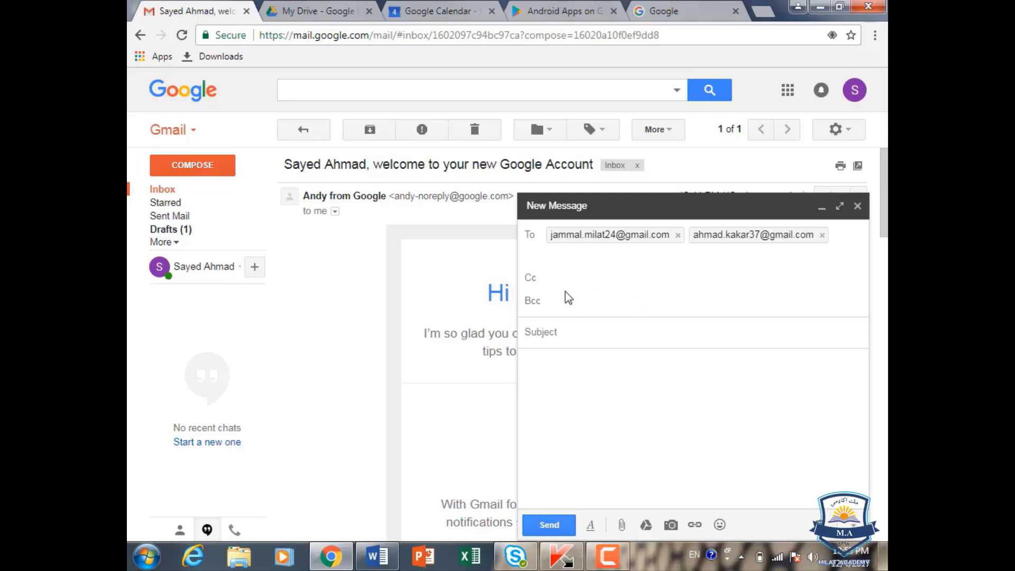
pyautogui.click(822, 235)
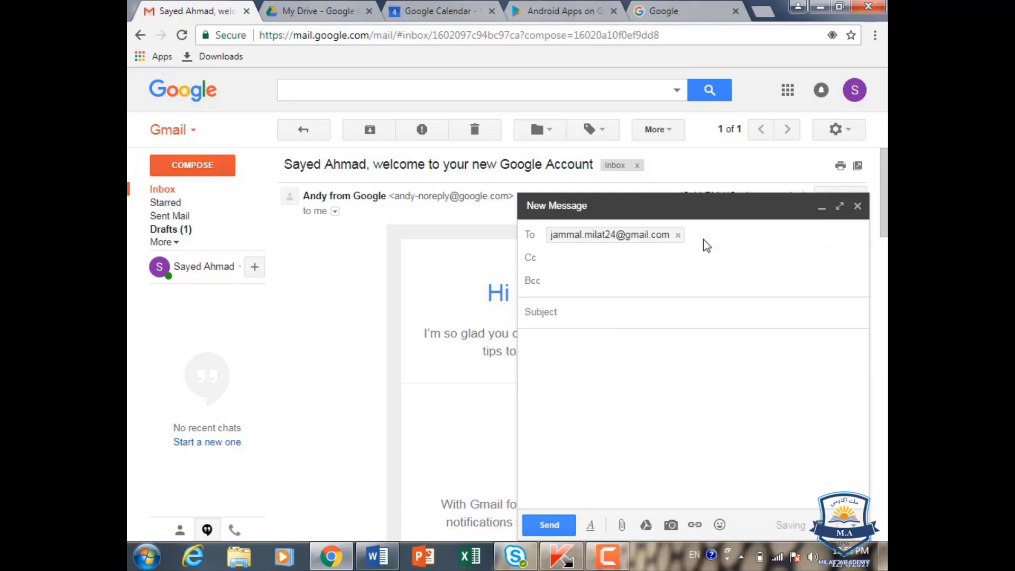
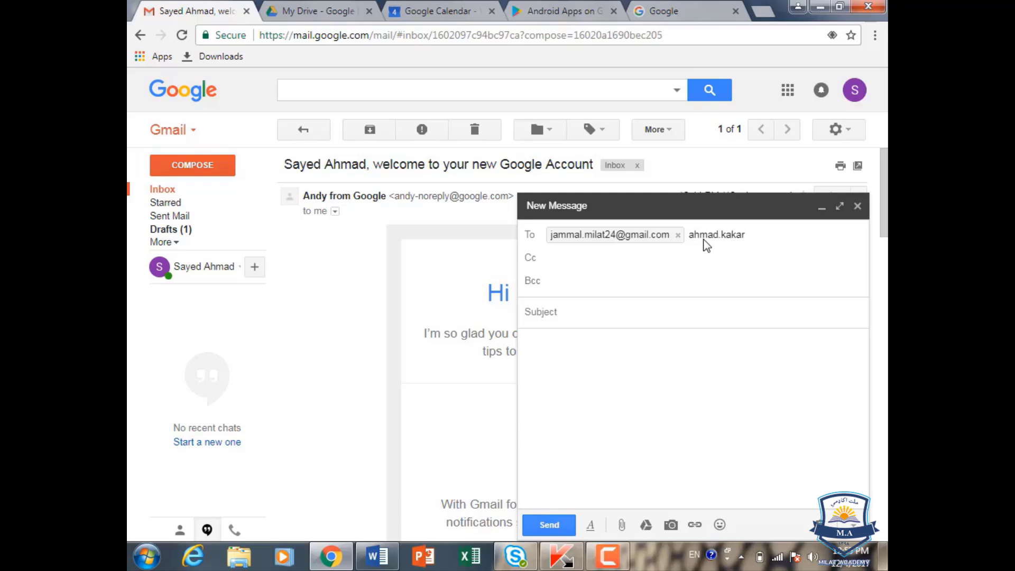
pyautogui.click(624, 314)
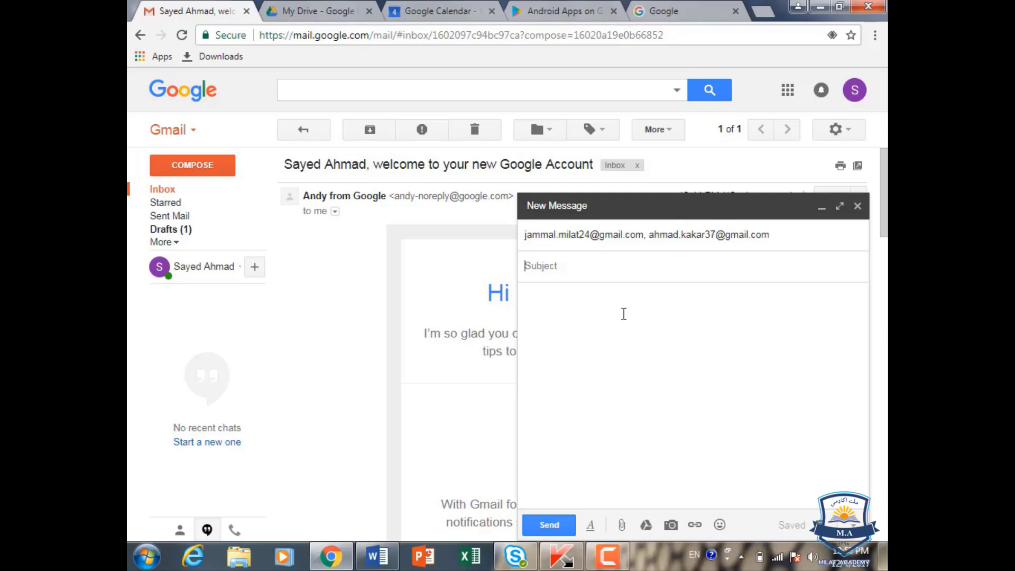
# Step: Type 'New Book' as the subject after switching keyboard language and erasing stray characters
pyautogui.press('alt')
pyautogui.click(633, 265)
pyautogui.hotkey('alt', 'shift')
pyautogui.hotkey('alt', 'shift')
pyautogui.write('Qdv')
pyautogui.press('BackSpace')
pyautogui.press('BackSpace')
pyautogui.press('BackSpace')
pyautogui.write('Q')
pyautogui.press('BackSpace')
pyautogui.write('New ')
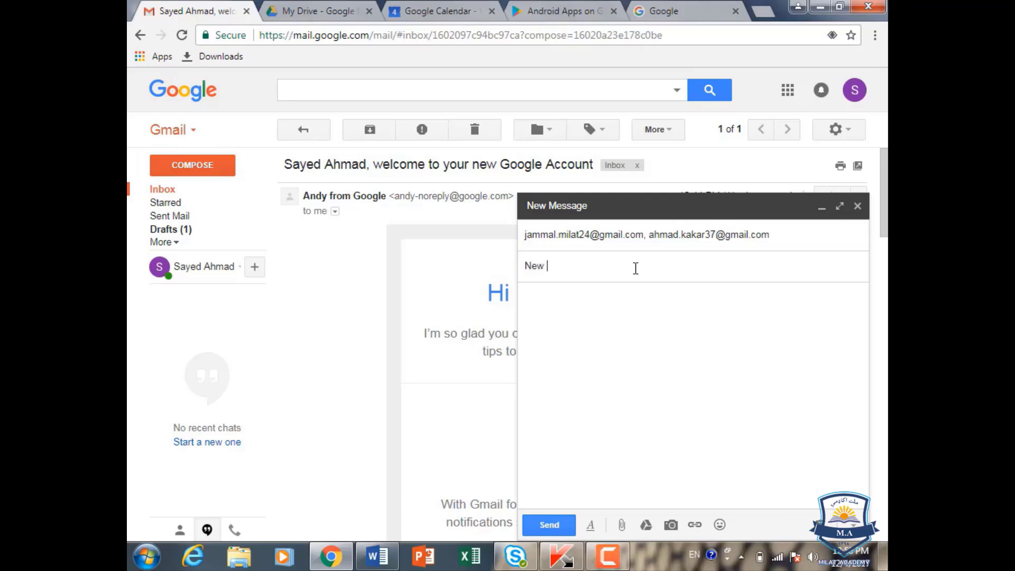
pyautogui.write('Book')
pyautogui.click(630, 309)
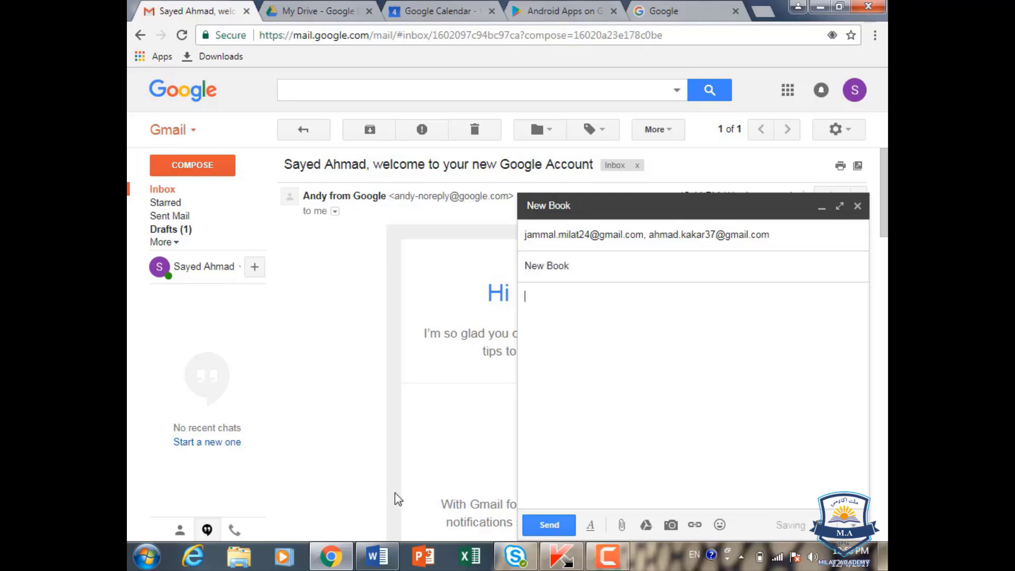
pyautogui.click(377, 556)
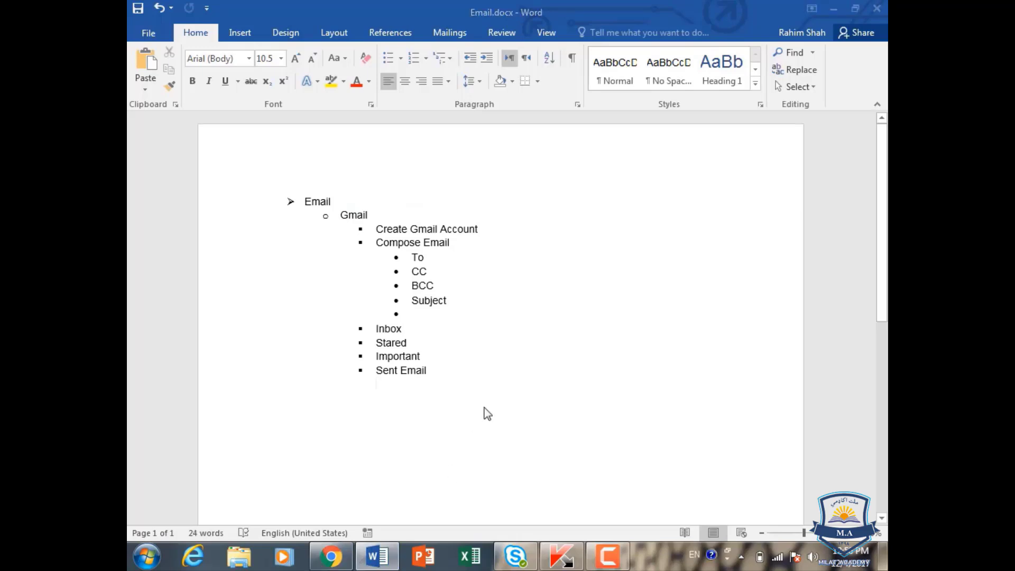
# Step: In a new Word document, generate sample paragraphs with =rand() and select all of them
pyautogui.hotkey('ctrl', 'n')
pyautogui.write('=')
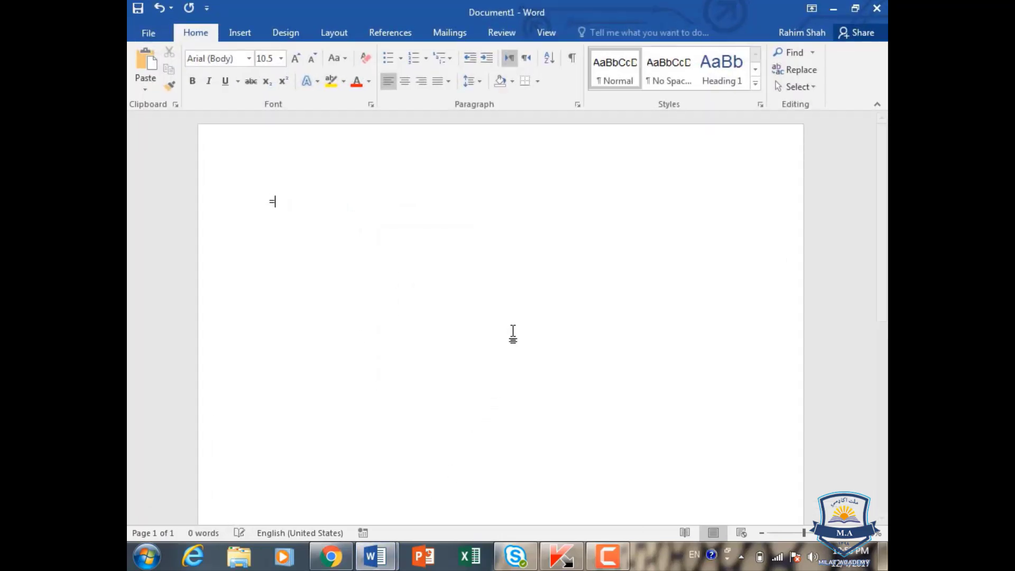
pyautogui.write('rand()')
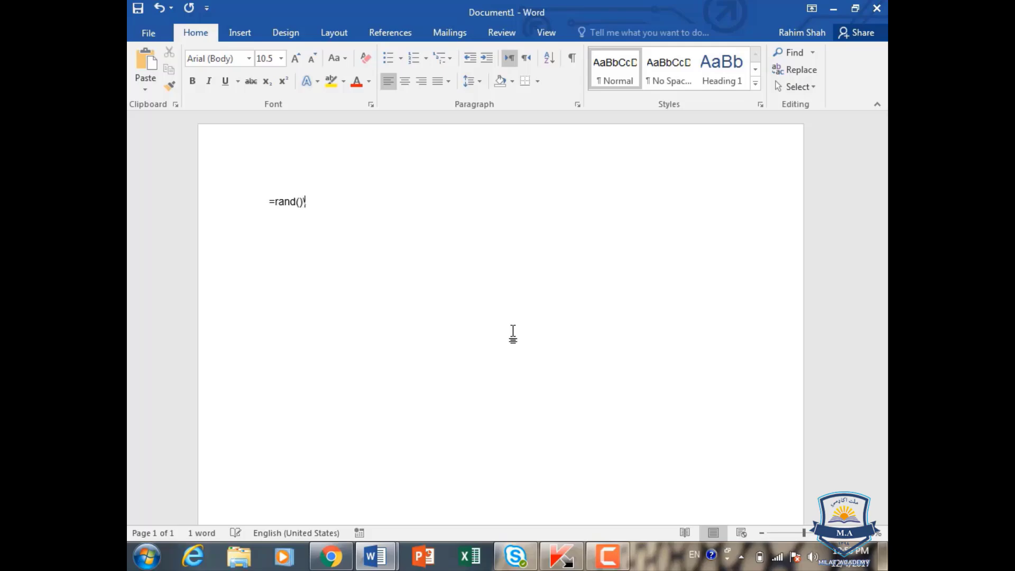
pyautogui.press('Return')
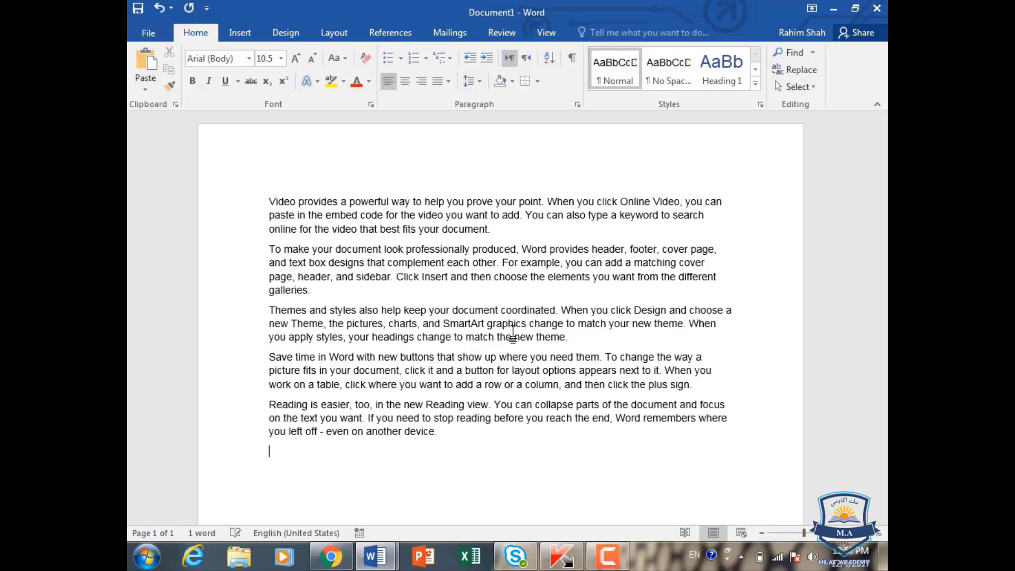
pyautogui.hotkey('ctrl', 'a')
pyautogui.hotkey('ctrl', 'c')
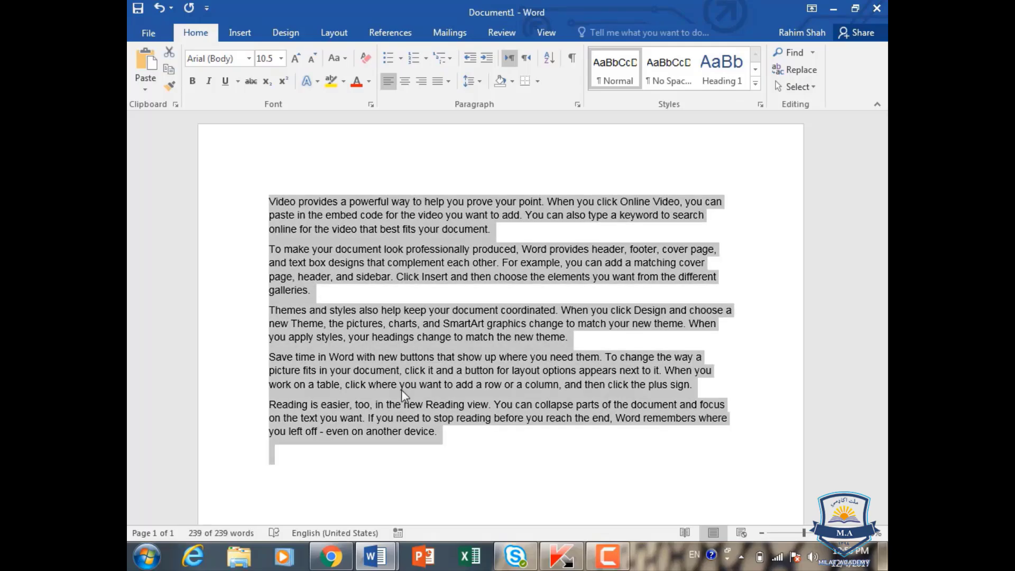
pyautogui.click(331, 556)
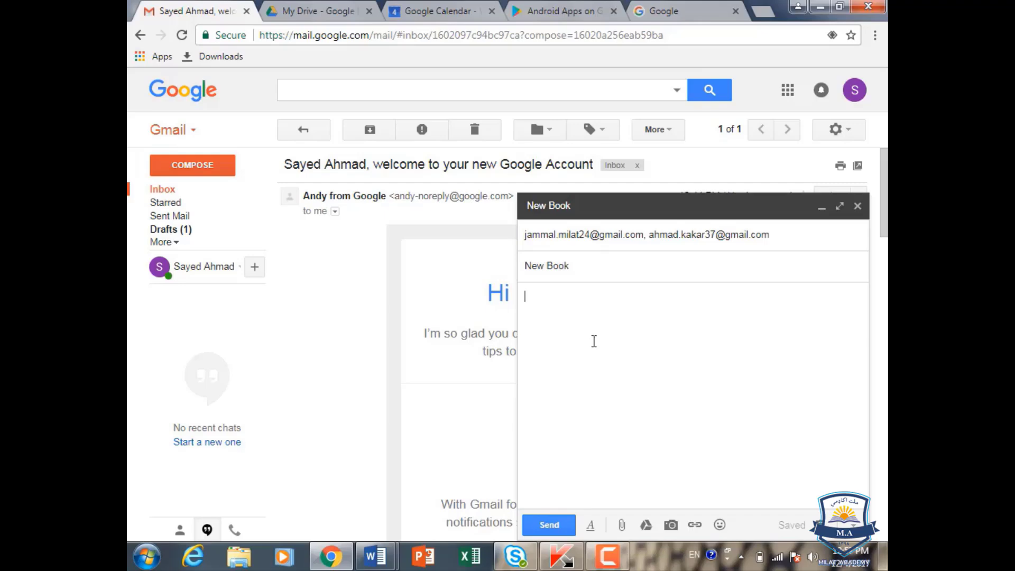
# Step: Paste the Word sample paragraphs into the message body and select the whole body
pyautogui.hotkey('ctrl', 'v')
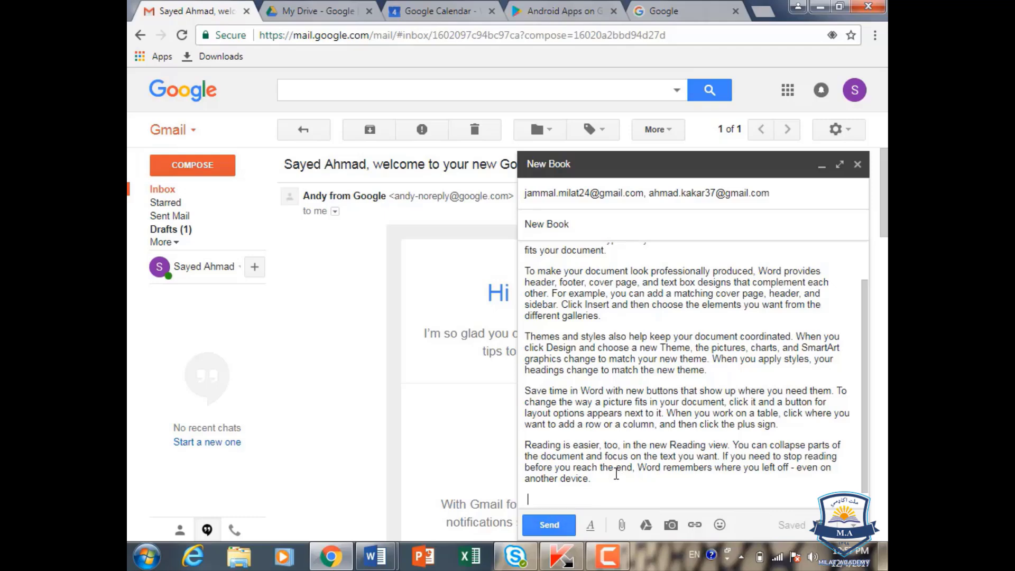
pyautogui.hotkey('ctrl', 'a')
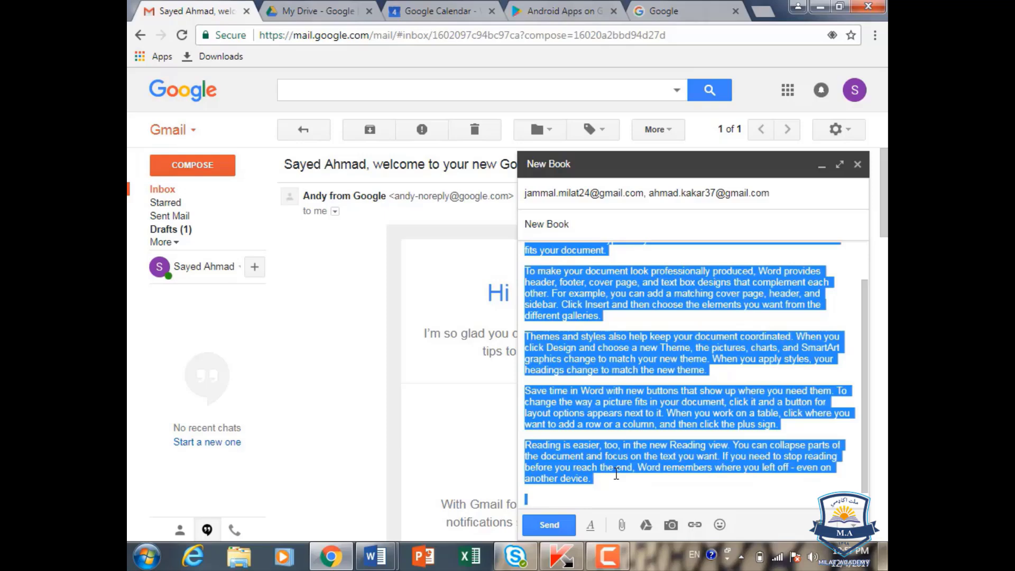
# Step: Set the body font to Trebuchet MS after trying Georgia, Wide and Serif
pyautogui.click(591, 526)
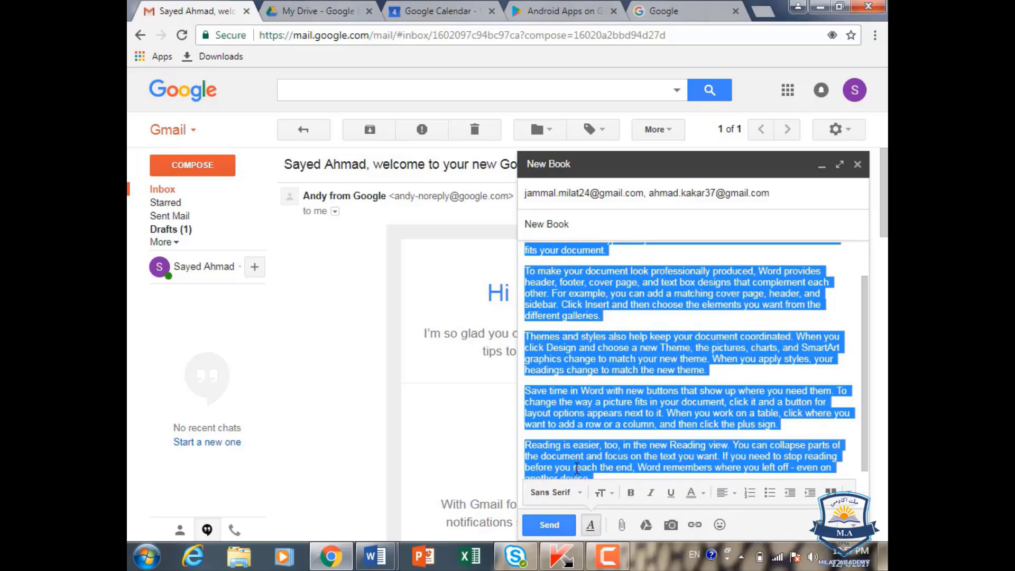
pyautogui.click(581, 492)
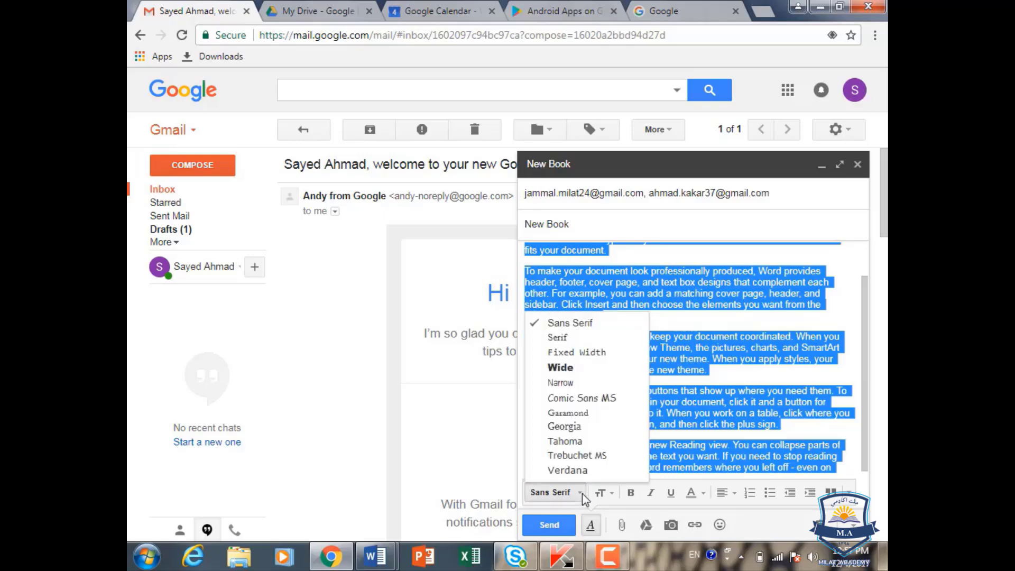
pyautogui.click(582, 427)
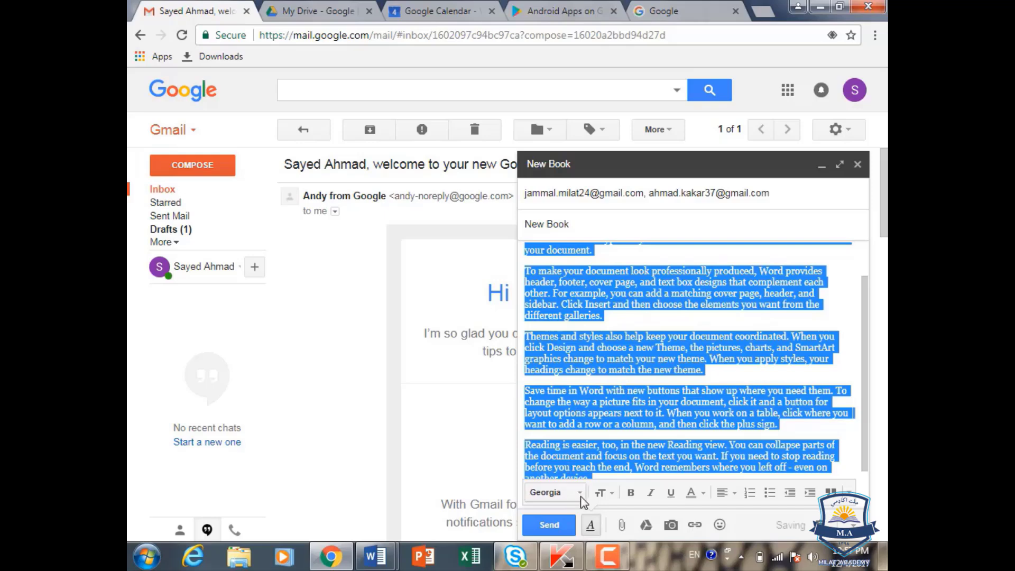
pyautogui.click(555, 493)
pyautogui.click(599, 373)
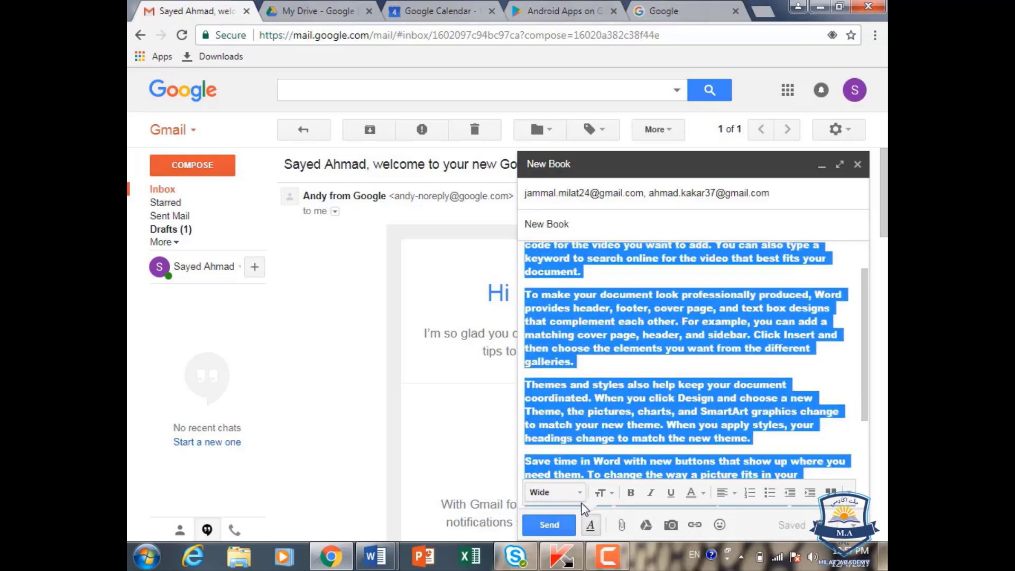
pyautogui.click(579, 500)
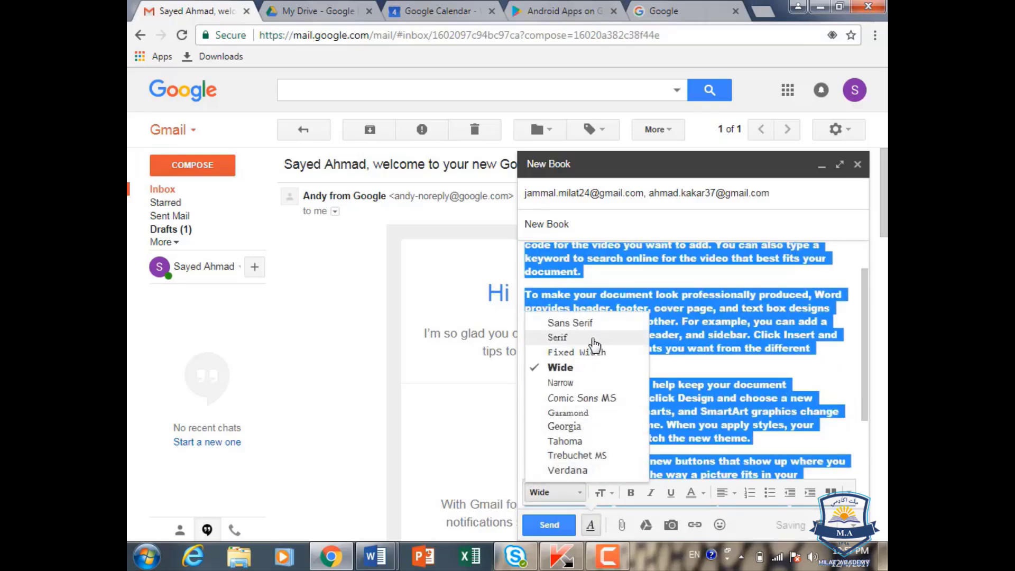
pyautogui.click(591, 338)
pyautogui.click(581, 497)
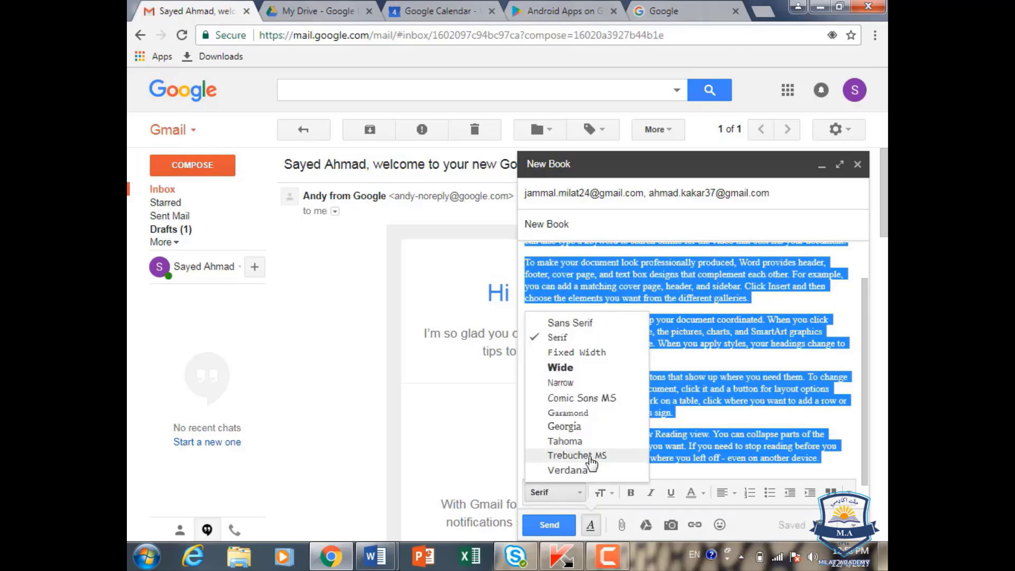
pyautogui.click(587, 453)
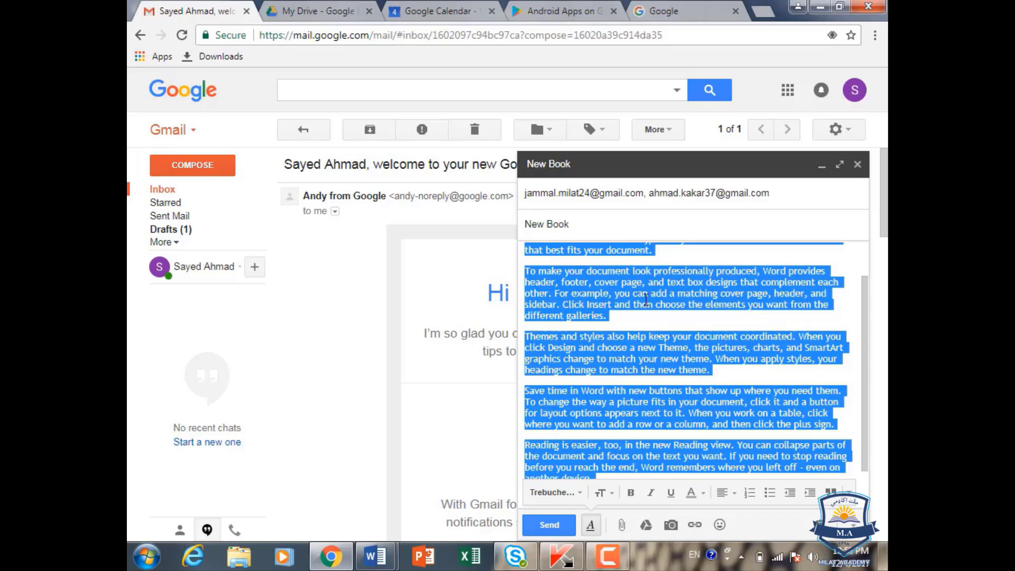
pyautogui.click(603, 493)
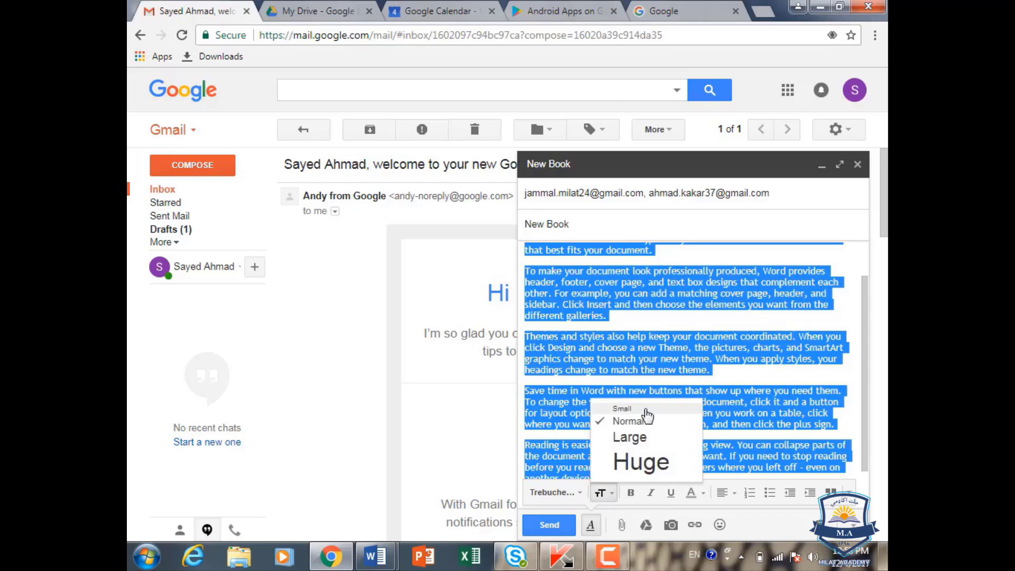
# Step: Set the body text size to Normal after trying Small, Large and Huge
pyautogui.click(632, 406)
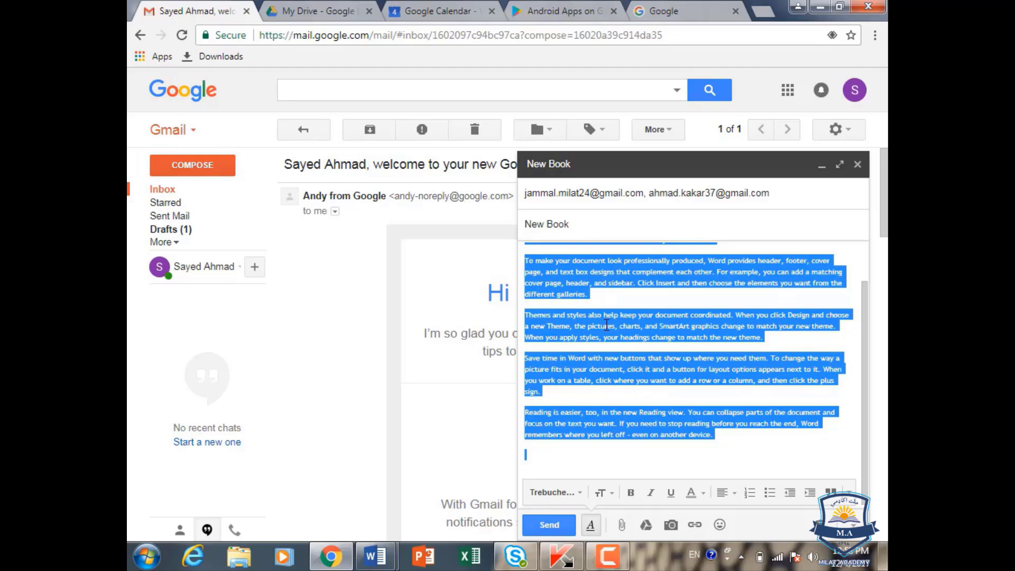
pyautogui.click(608, 492)
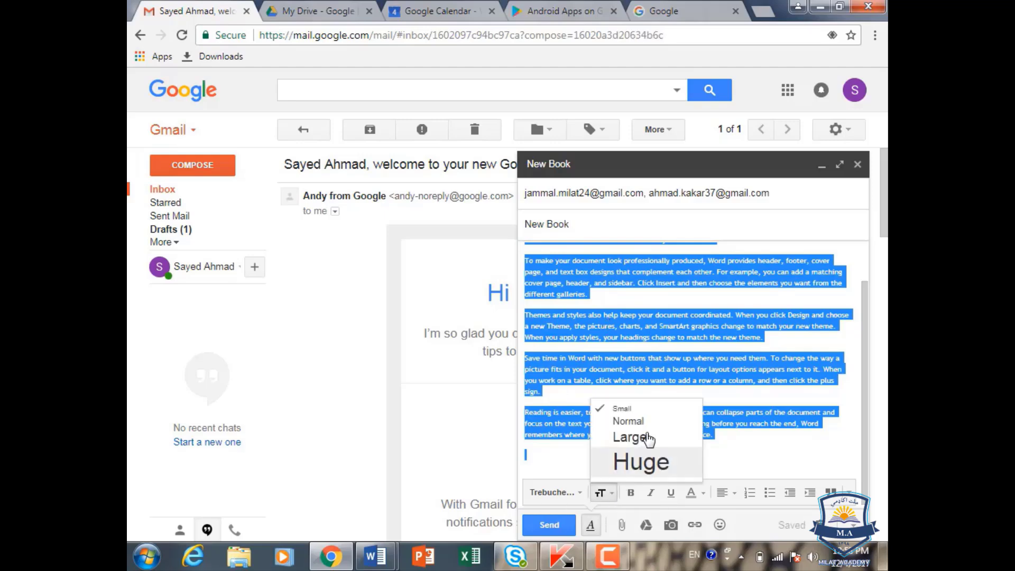
pyautogui.click(635, 422)
pyautogui.click(611, 494)
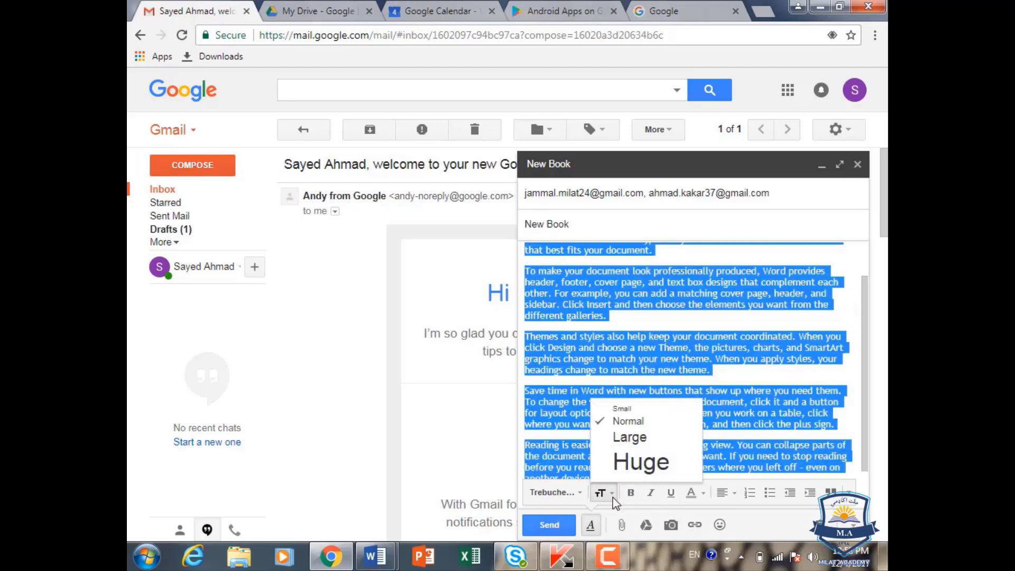
pyautogui.click(630, 437)
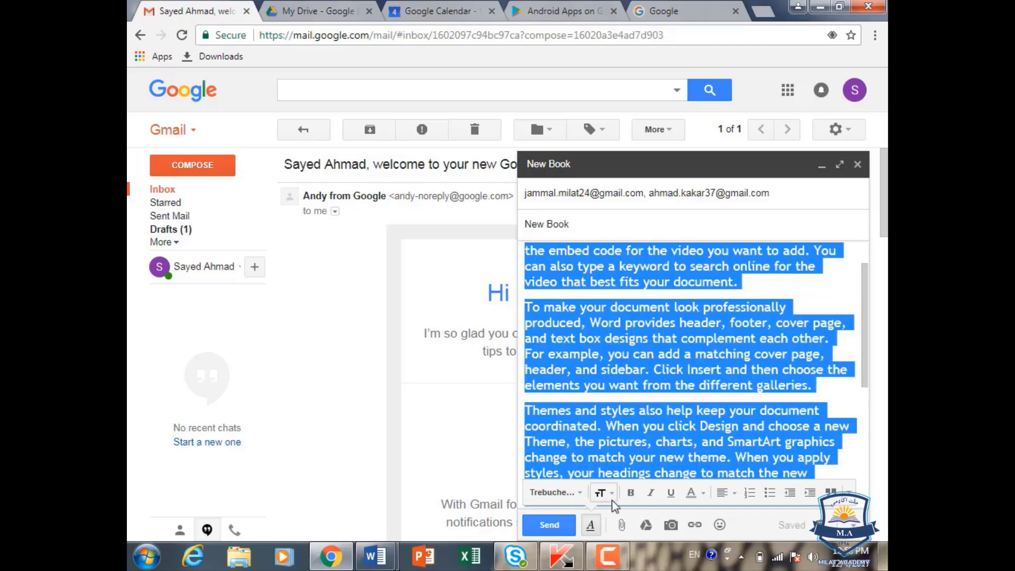
pyautogui.click(611, 497)
pyautogui.click(638, 459)
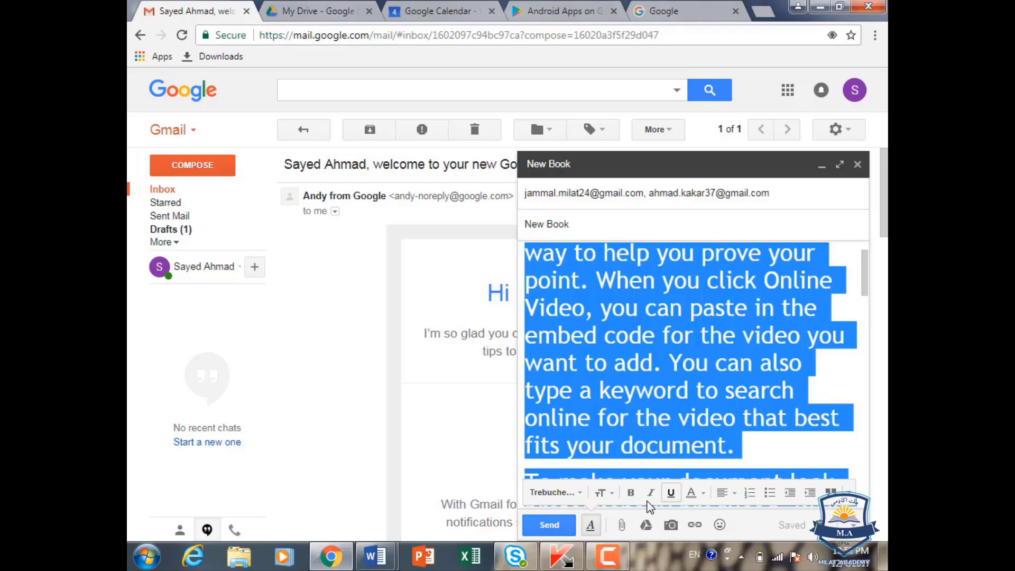
pyautogui.click(603, 492)
pyautogui.click(622, 422)
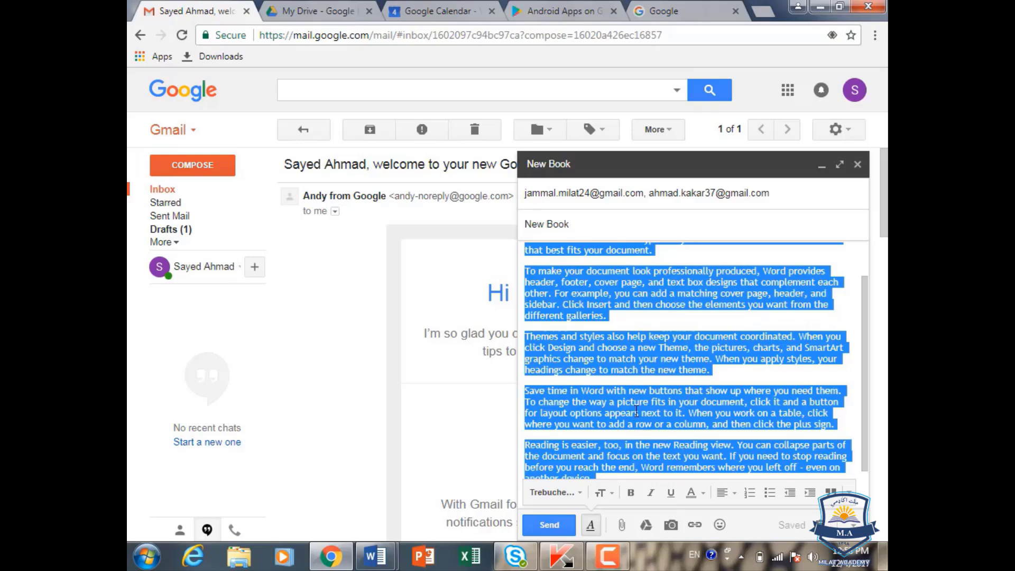
pyautogui.click(630, 494)
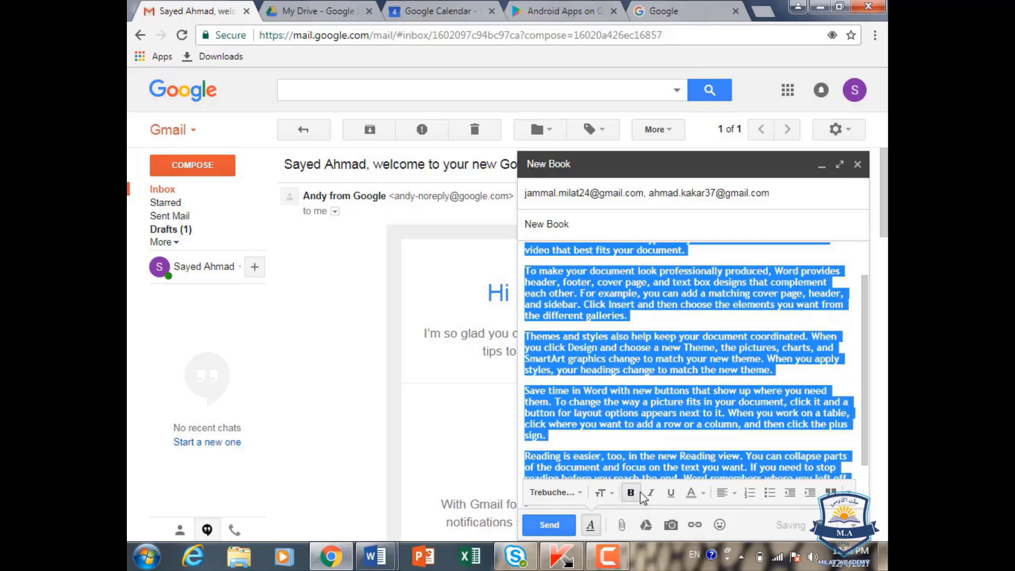
pyautogui.click(650, 493)
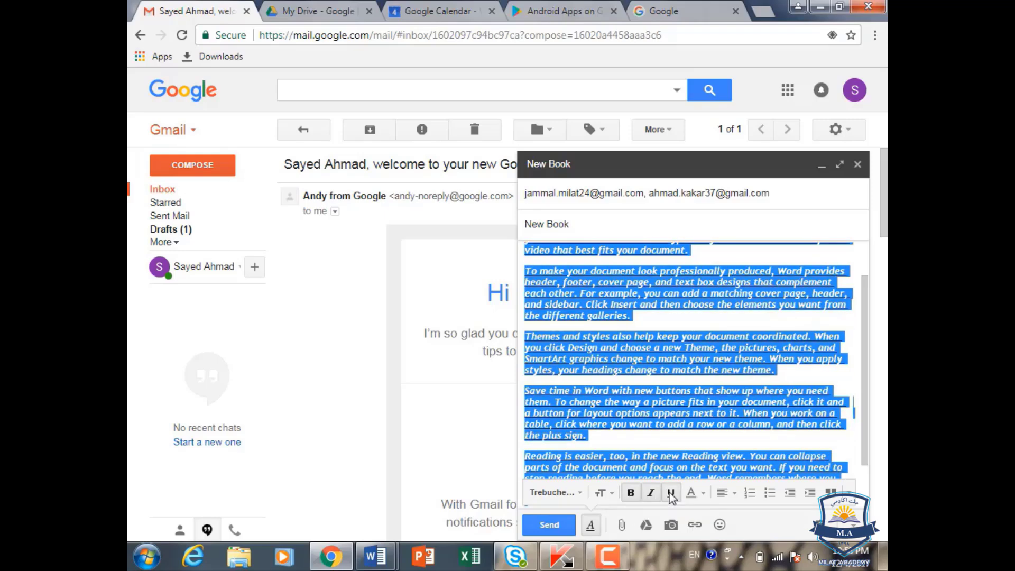
pyautogui.click(633, 494)
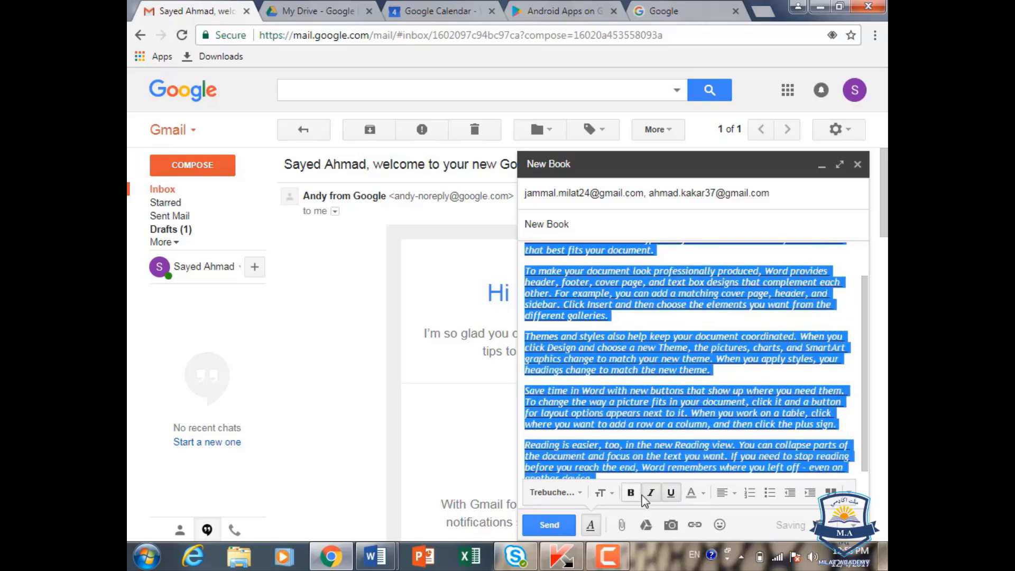
pyautogui.click(652, 494)
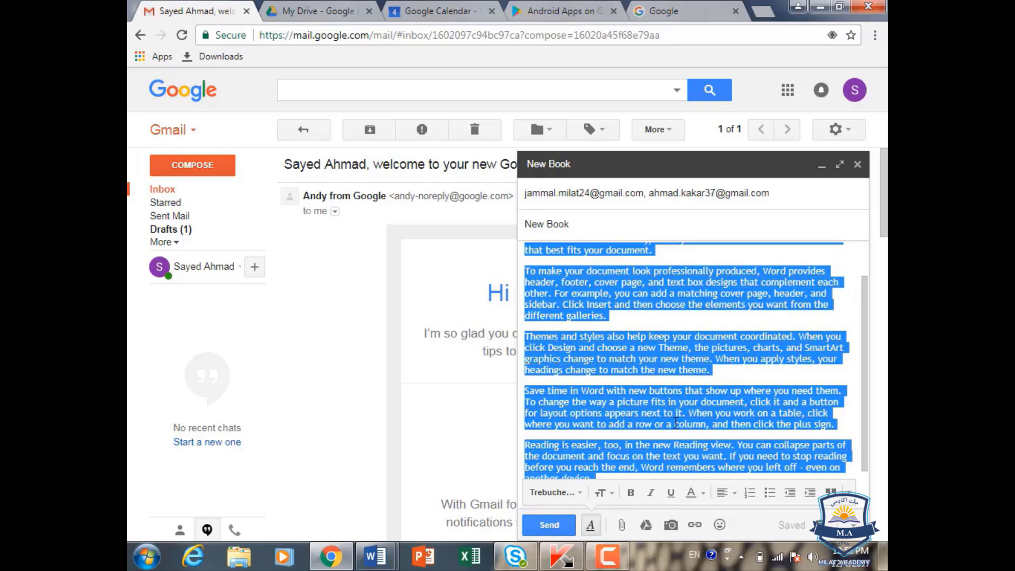
pyautogui.click(704, 493)
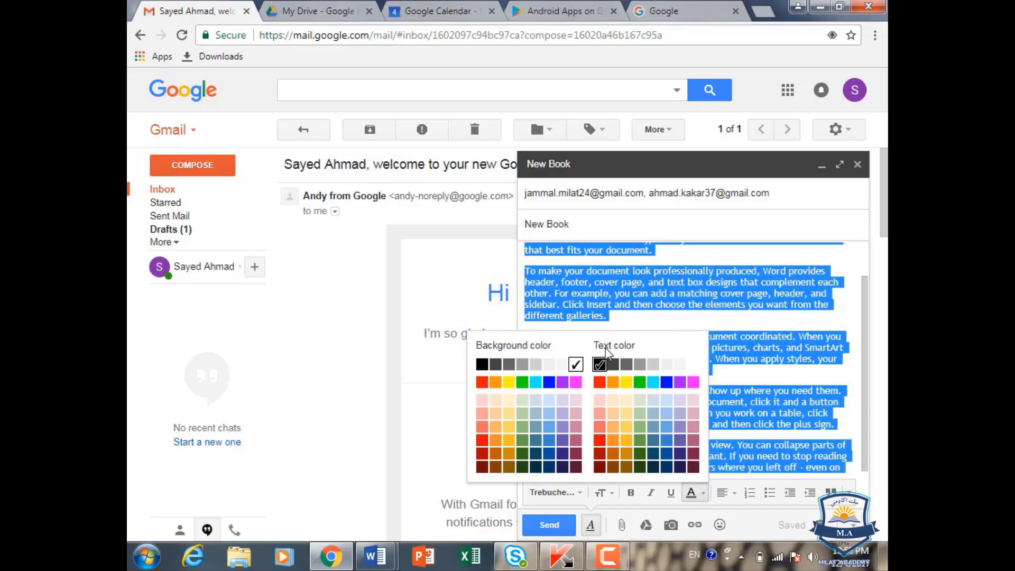
pyautogui.click(752, 333)
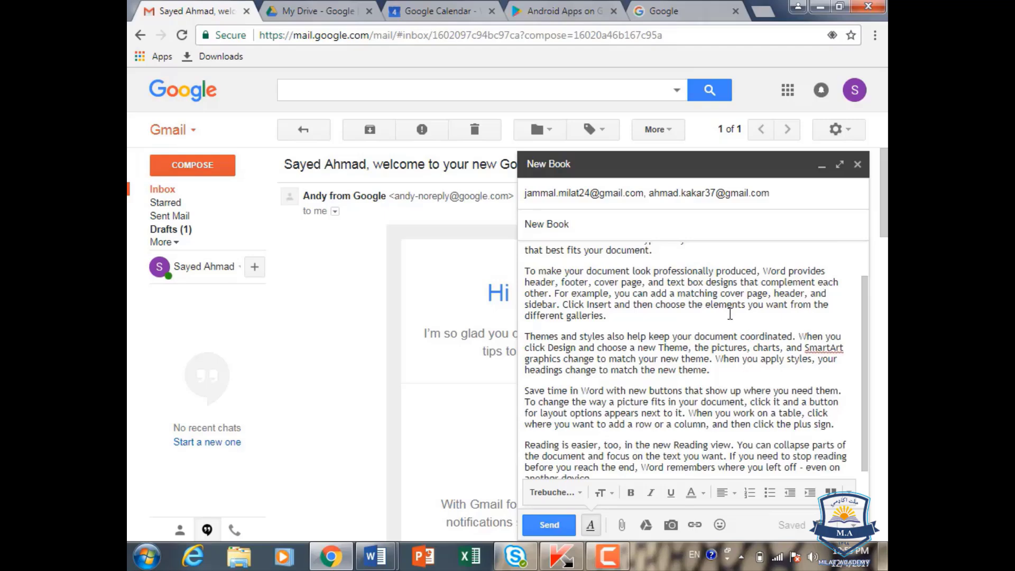
pyautogui.hotkey('ctrl', 'a')
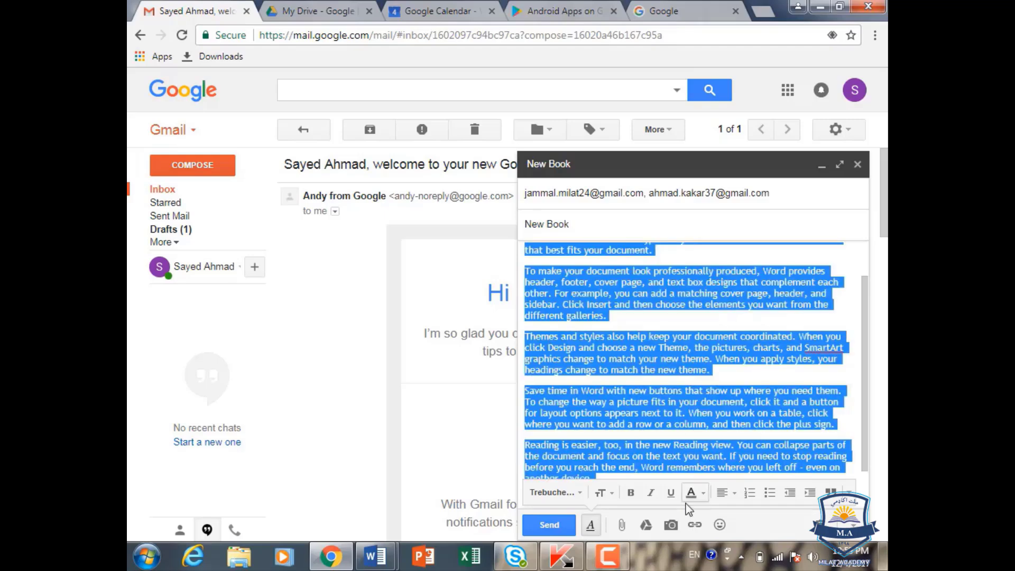
pyautogui.click(703, 493)
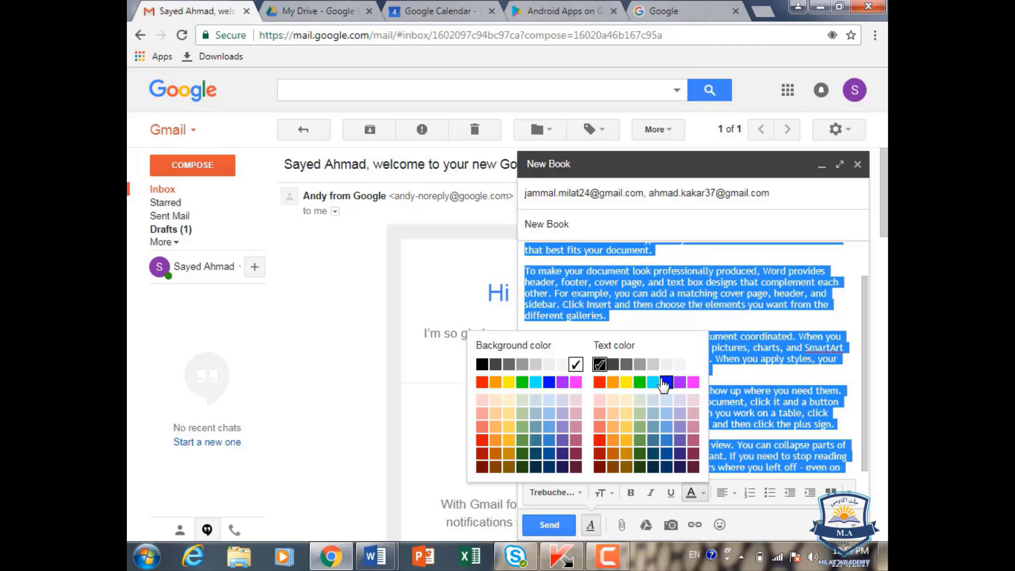
pyautogui.click(665, 388)
pyautogui.click(726, 376)
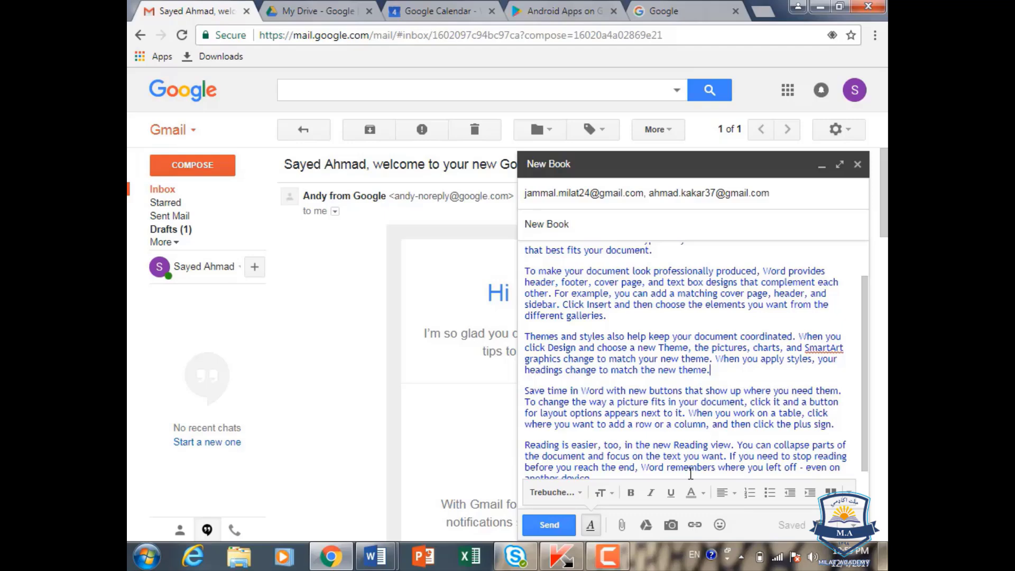
pyautogui.hotkey('ctrl', 'a')
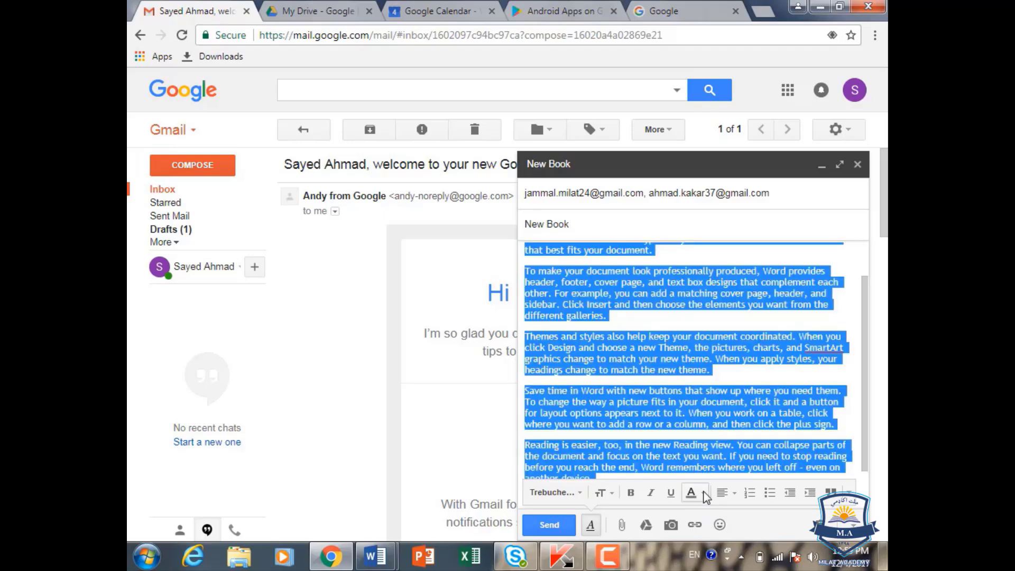
pyautogui.click(703, 493)
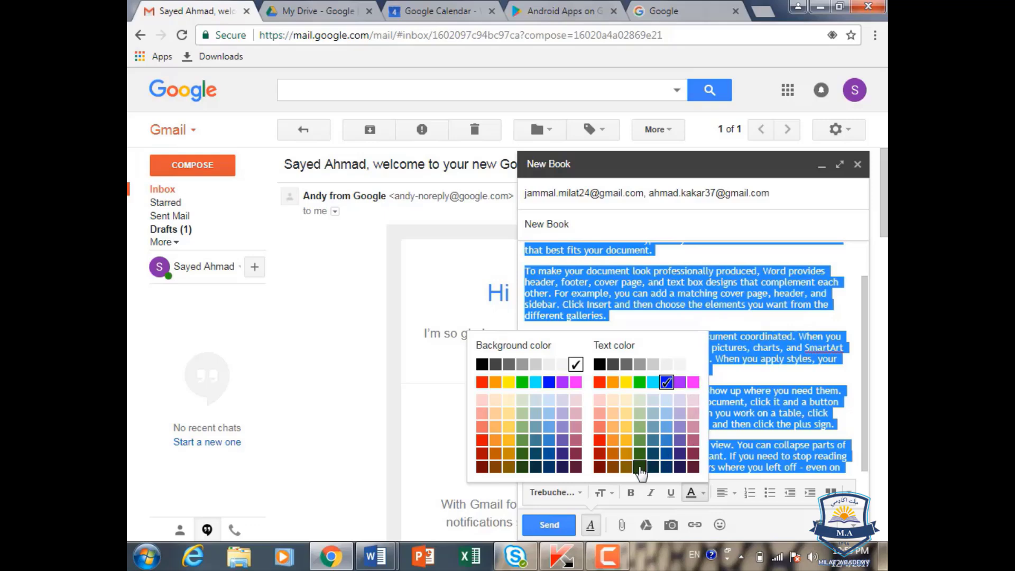
pyautogui.click(602, 442)
pyautogui.click(743, 385)
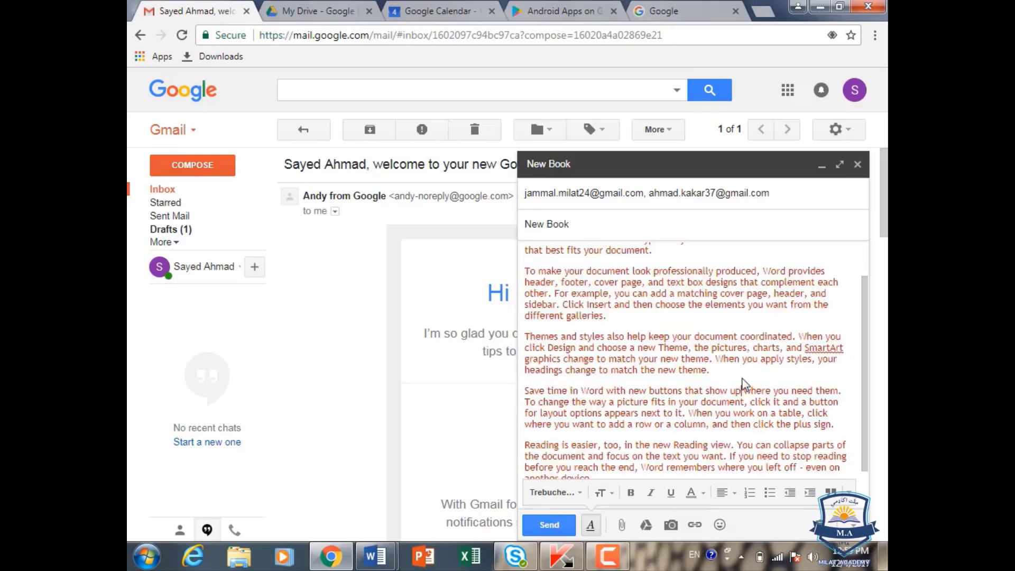
pyautogui.click(701, 496)
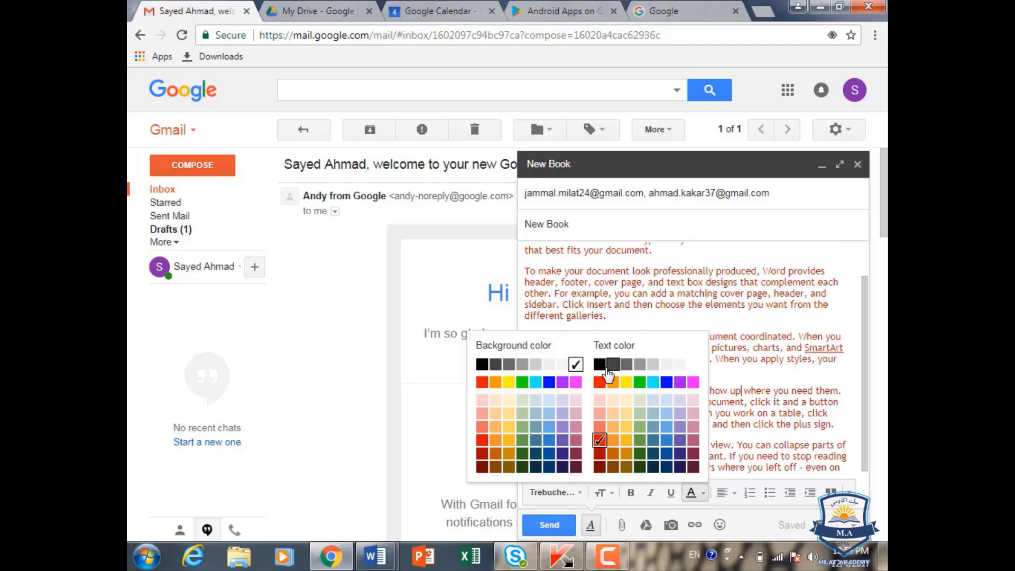
pyautogui.click(784, 390)
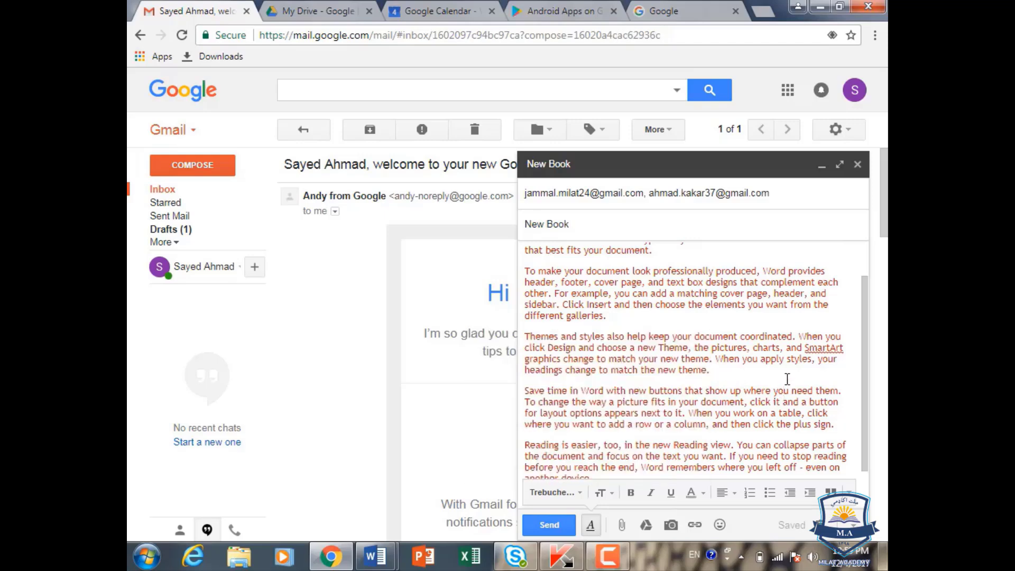
pyautogui.hotkey('ctrl', 'a')
pyautogui.click(703, 493)
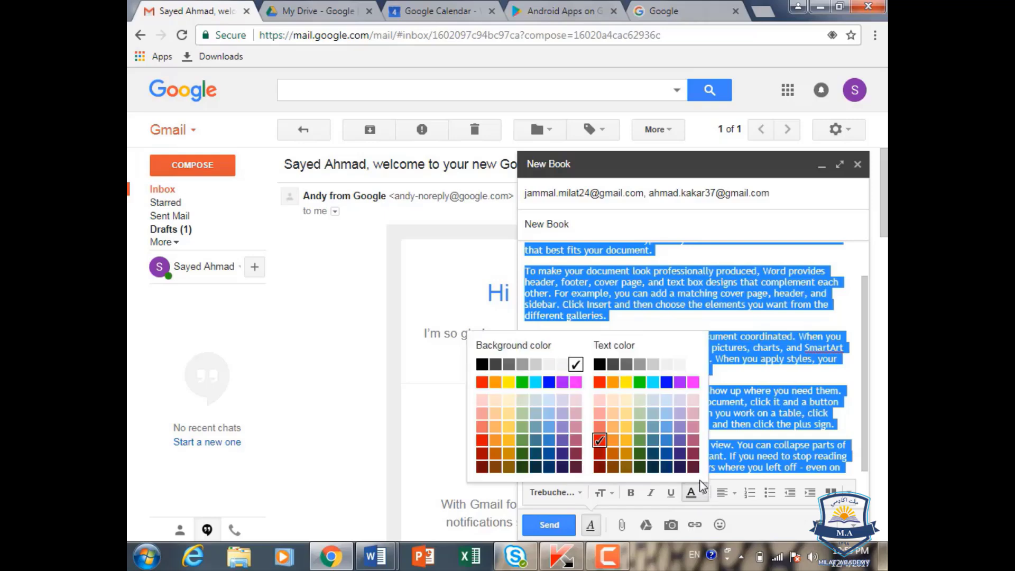
pyautogui.click(595, 363)
pyautogui.click(830, 390)
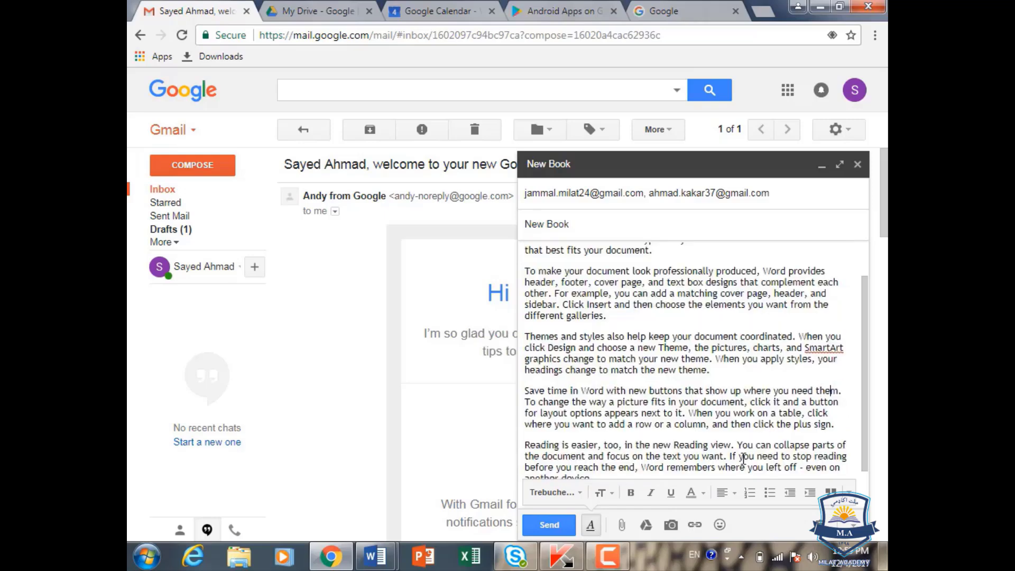
# Step: Give the whole body text a light grey background
pyautogui.hotkey('ctrl', 'a')
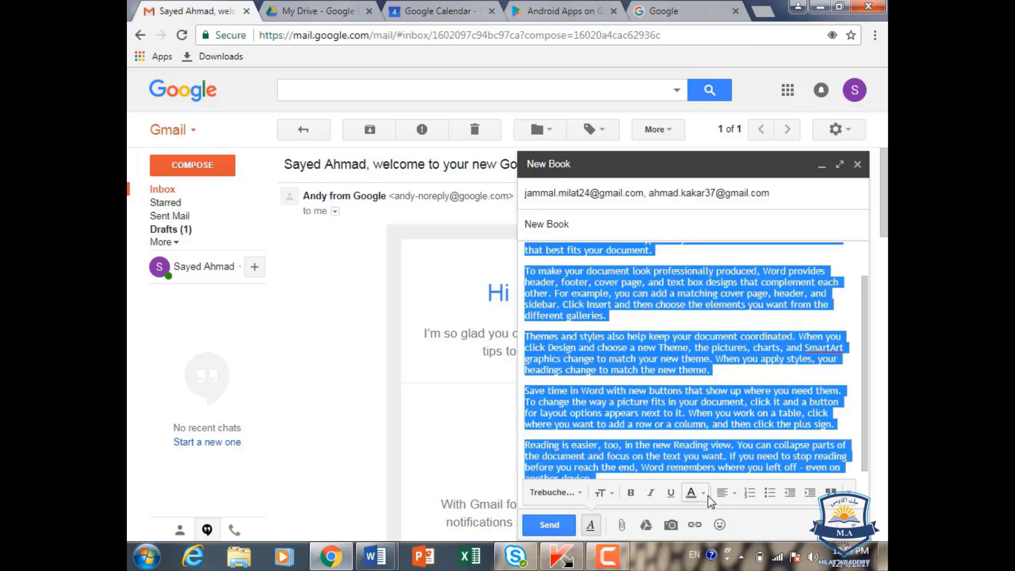
pyautogui.click(704, 493)
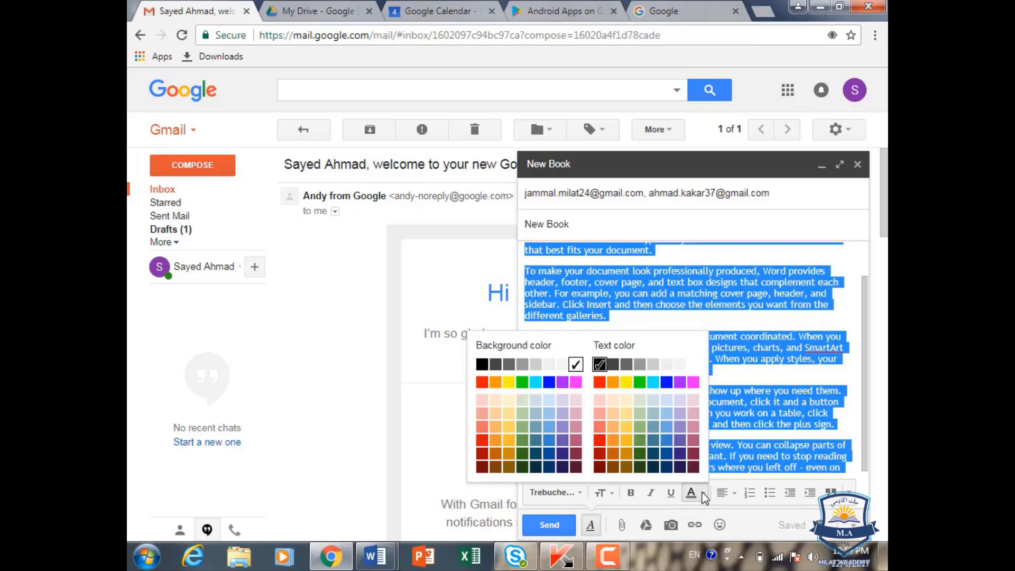
pyautogui.click(536, 364)
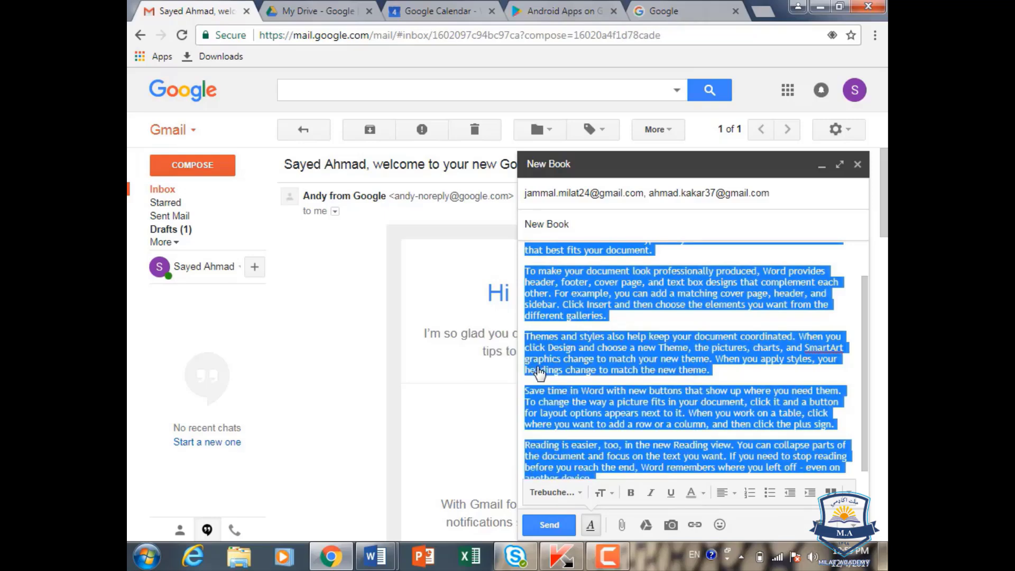
pyautogui.click(788, 373)
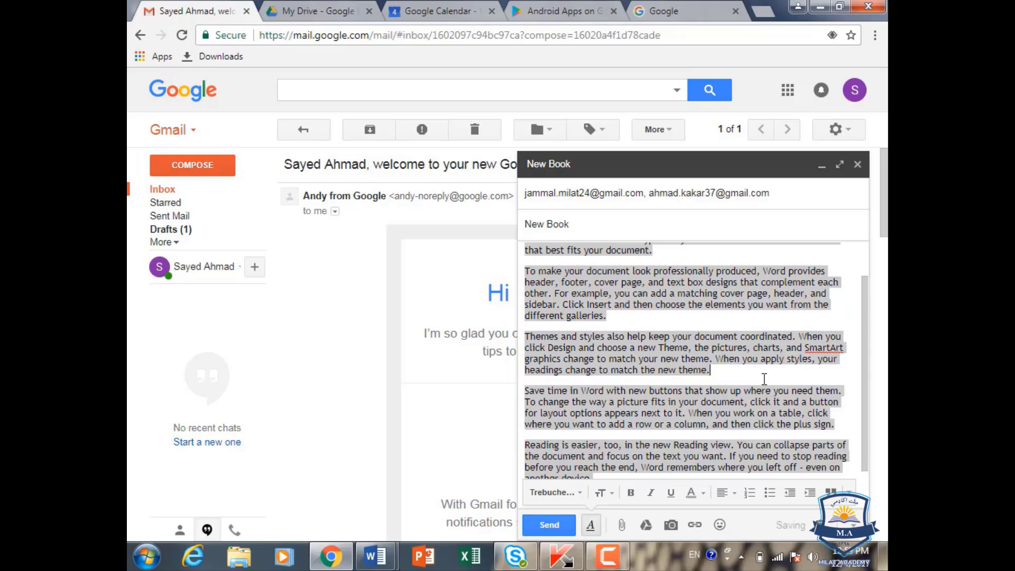
# Step: Change the body text background to white and deselect the text
pyautogui.hotkey('ctrl', 'a')
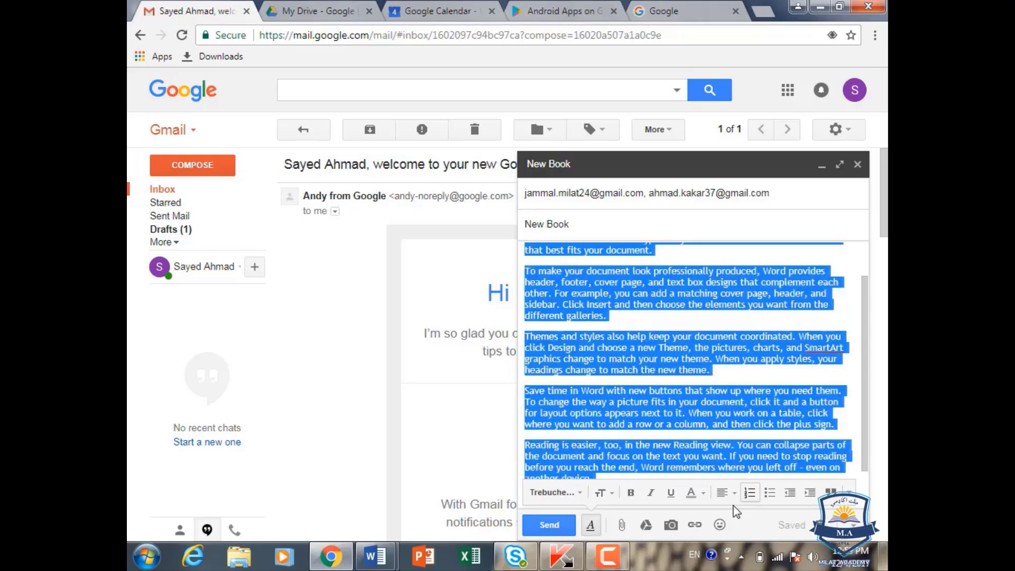
pyautogui.click(703, 492)
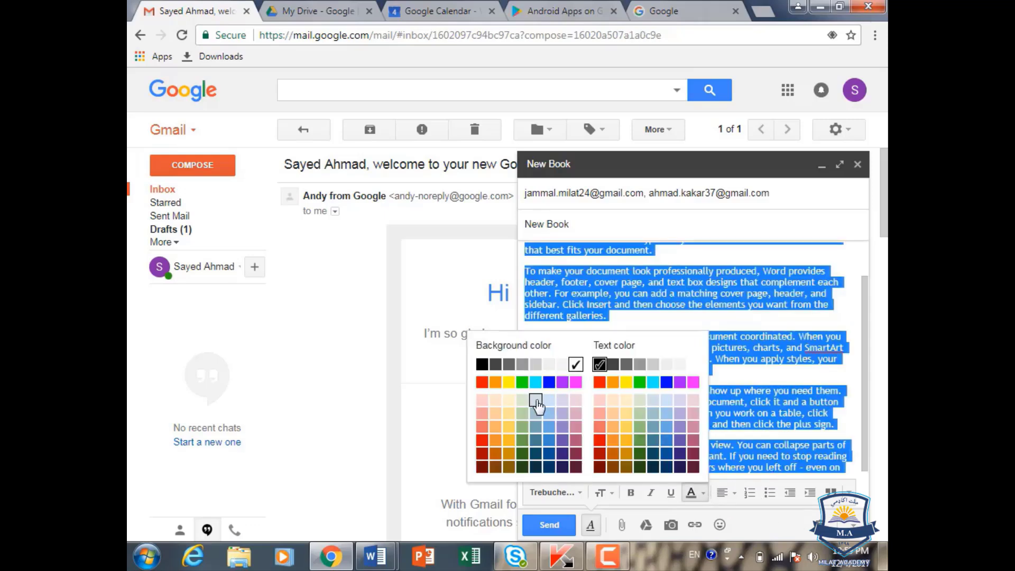
pyautogui.click(549, 386)
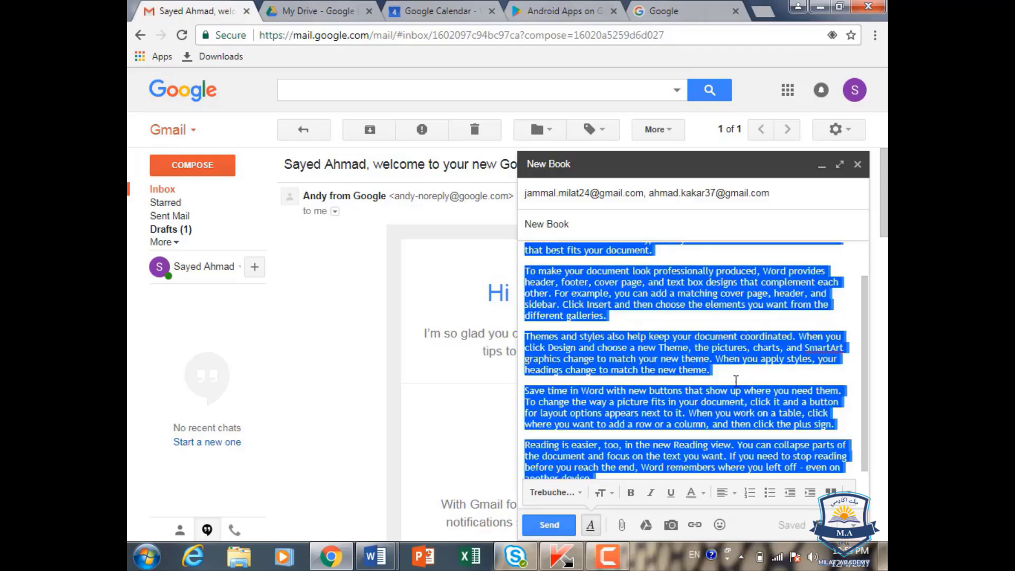
pyautogui.click(704, 493)
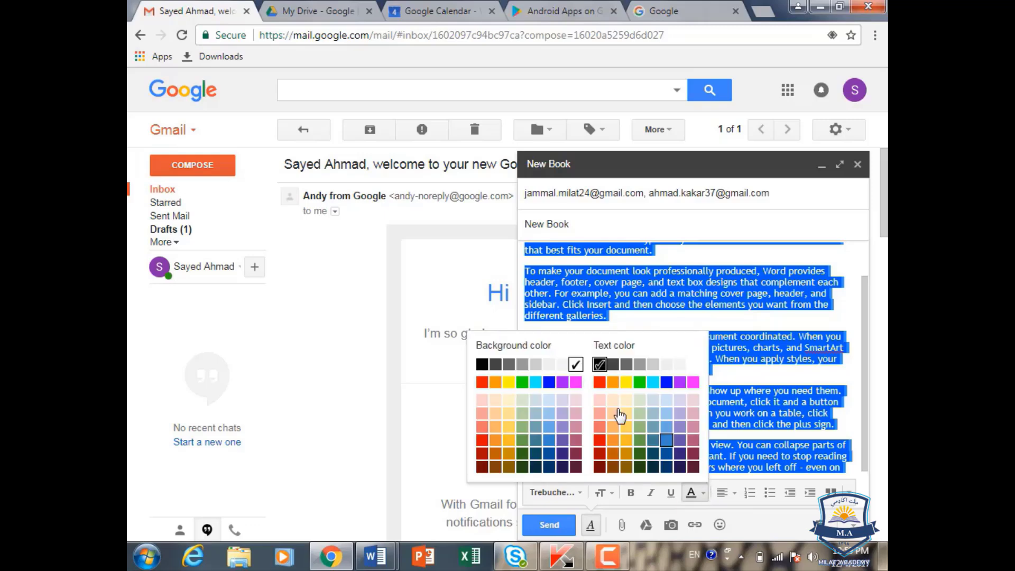
pyautogui.click(576, 367)
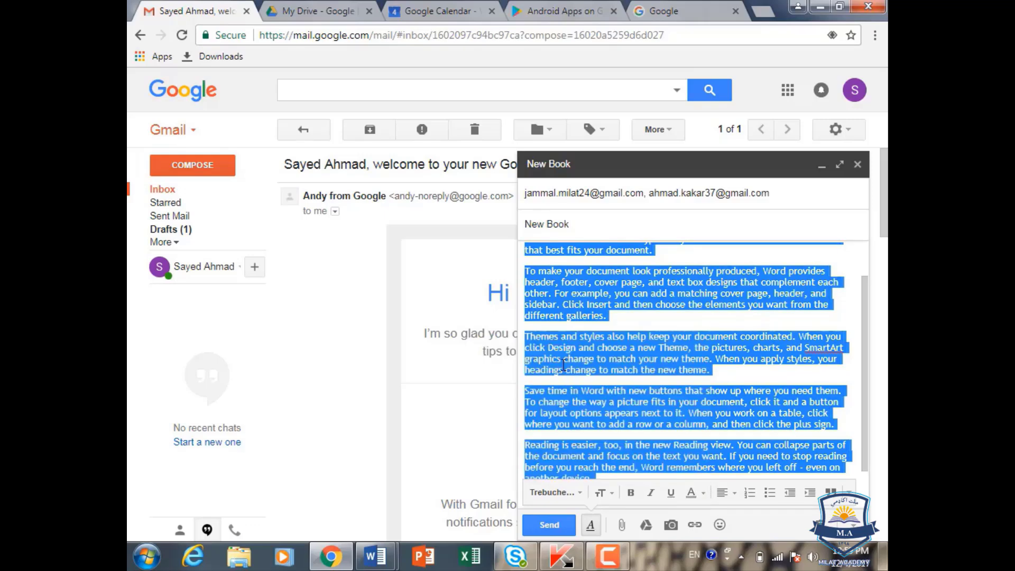
pyautogui.click(729, 375)
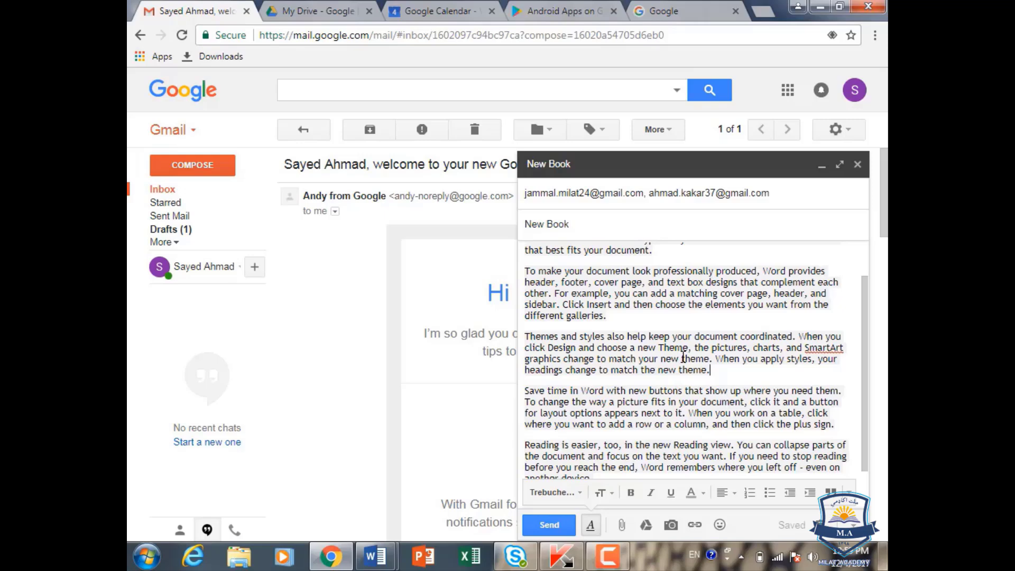
# Step: Try left, centre and right alignment on the whole selected body
pyautogui.hotkey('ctrl', 'a')
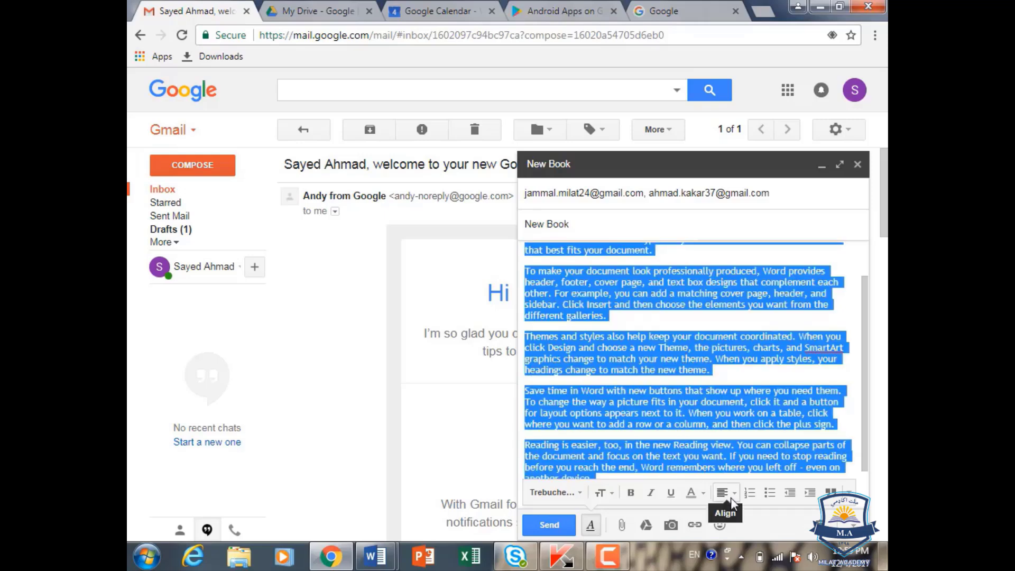
pyautogui.click(730, 497)
pyautogui.click(724, 430)
pyautogui.click(732, 494)
pyautogui.click(731, 448)
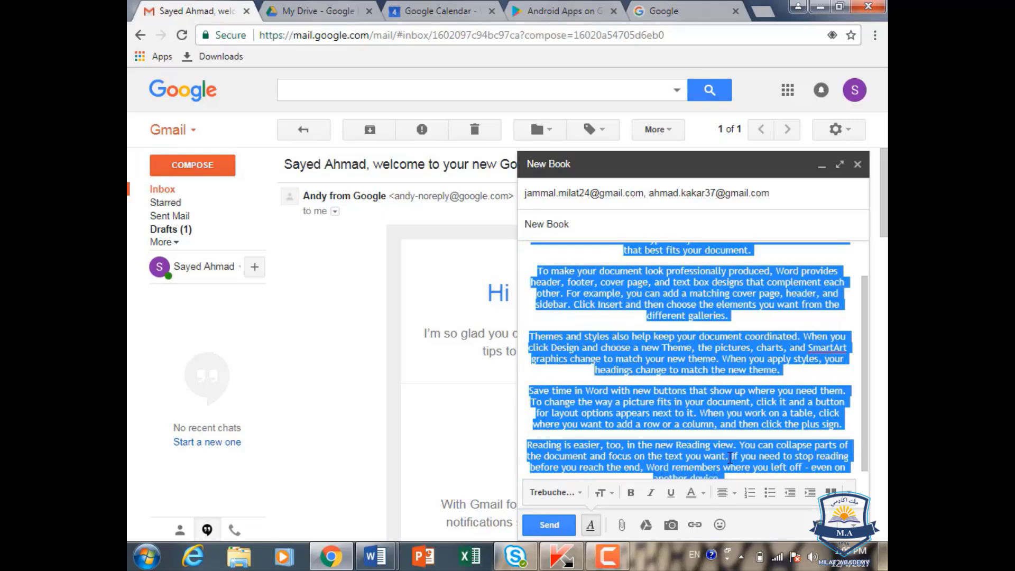
pyautogui.click(726, 492)
pyautogui.click(733, 465)
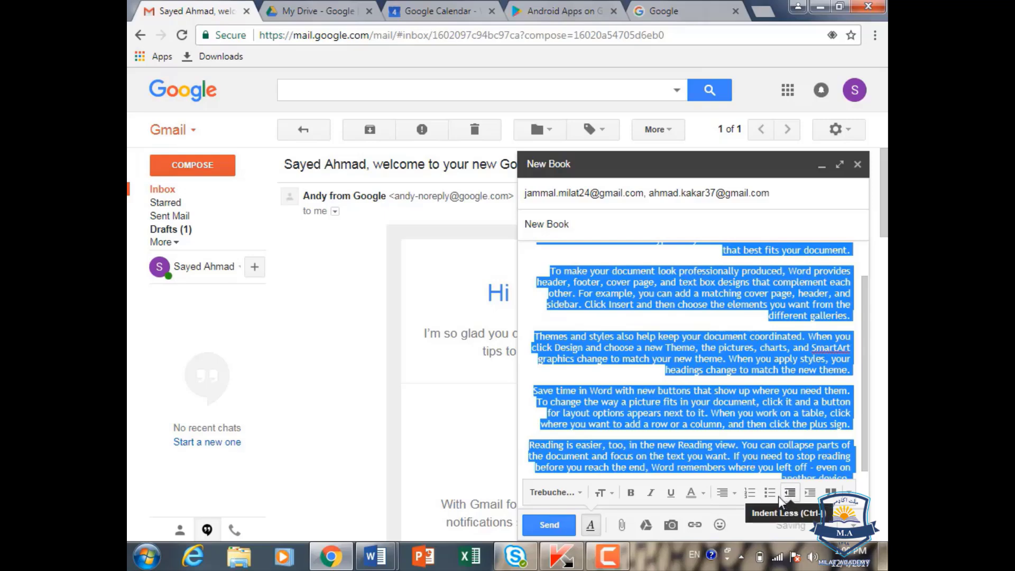
# Step: Toggle numbered list, bulleted list and indent on the body paragraphs, undoing each
pyautogui.click(747, 493)
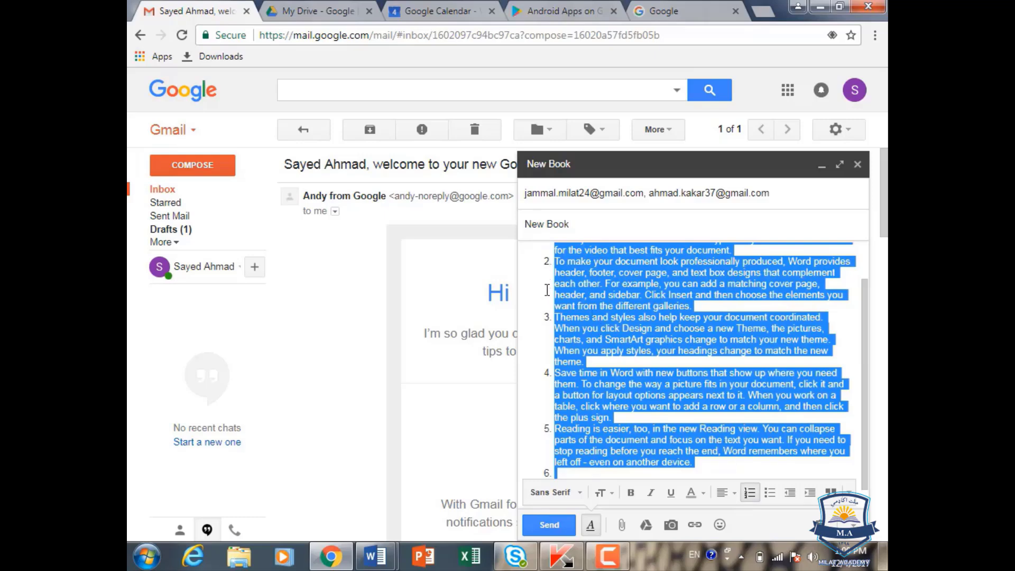
pyautogui.click(752, 493)
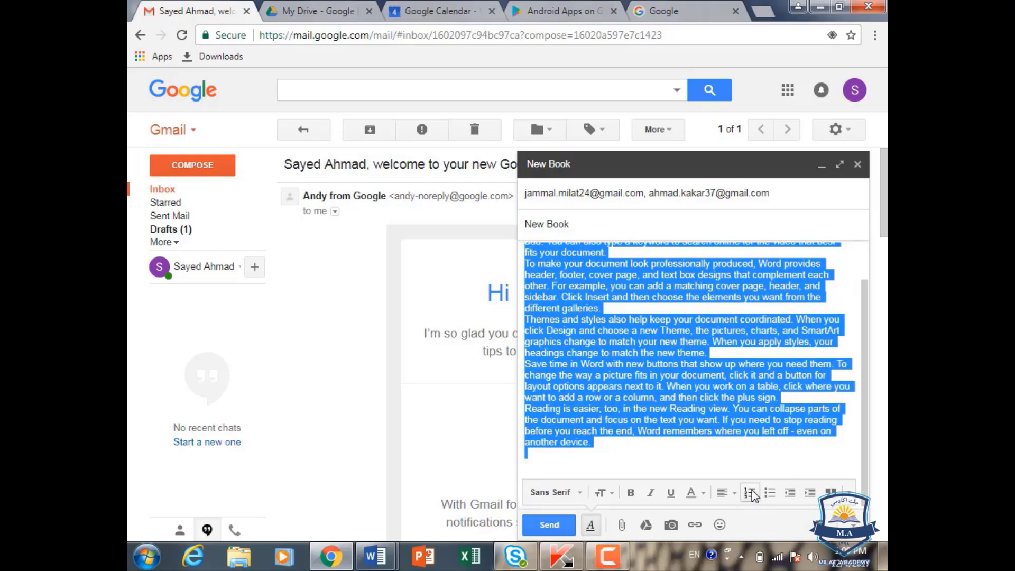
pyautogui.click(770, 492)
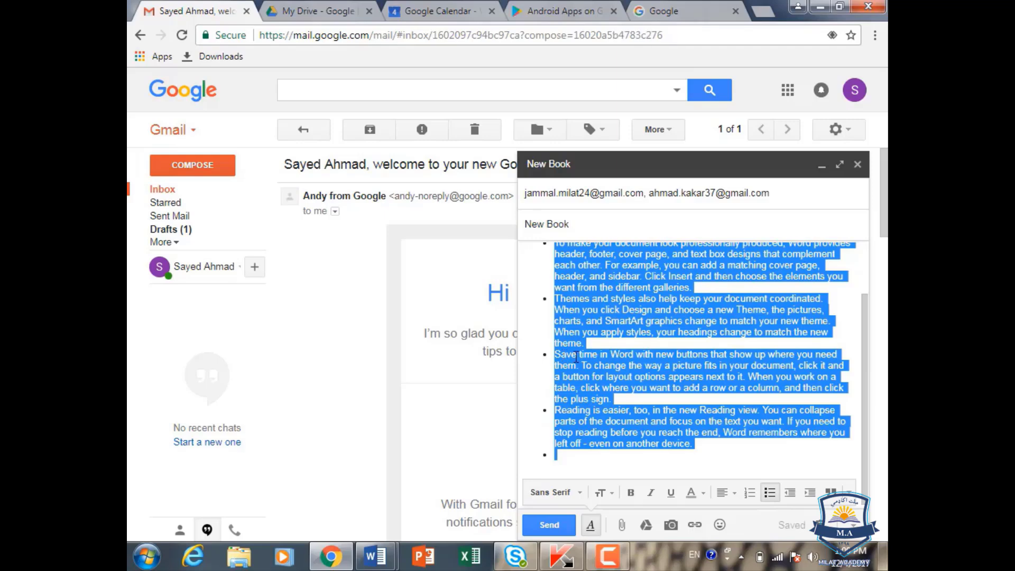
pyautogui.click(791, 494)
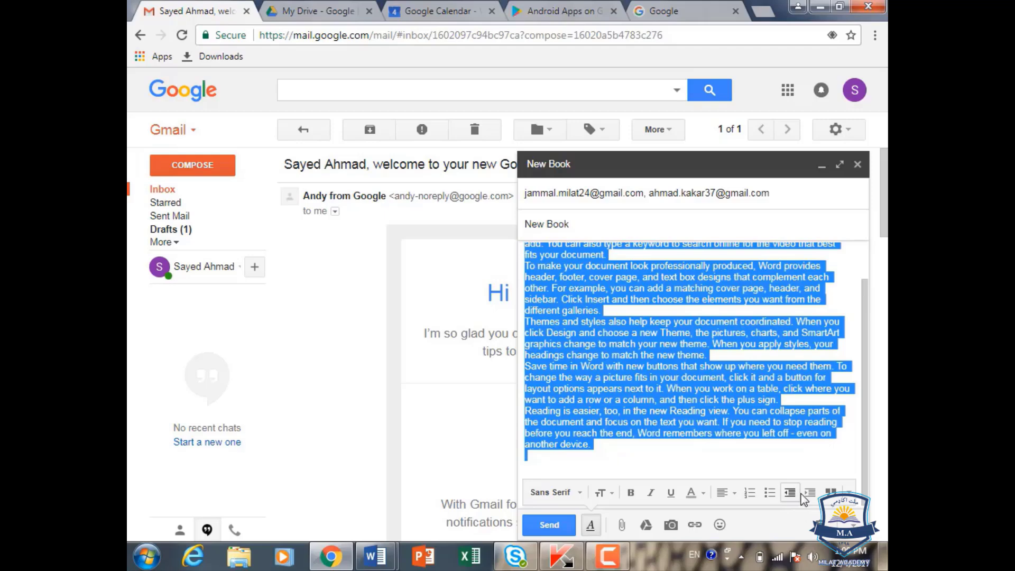
pyautogui.click(807, 494)
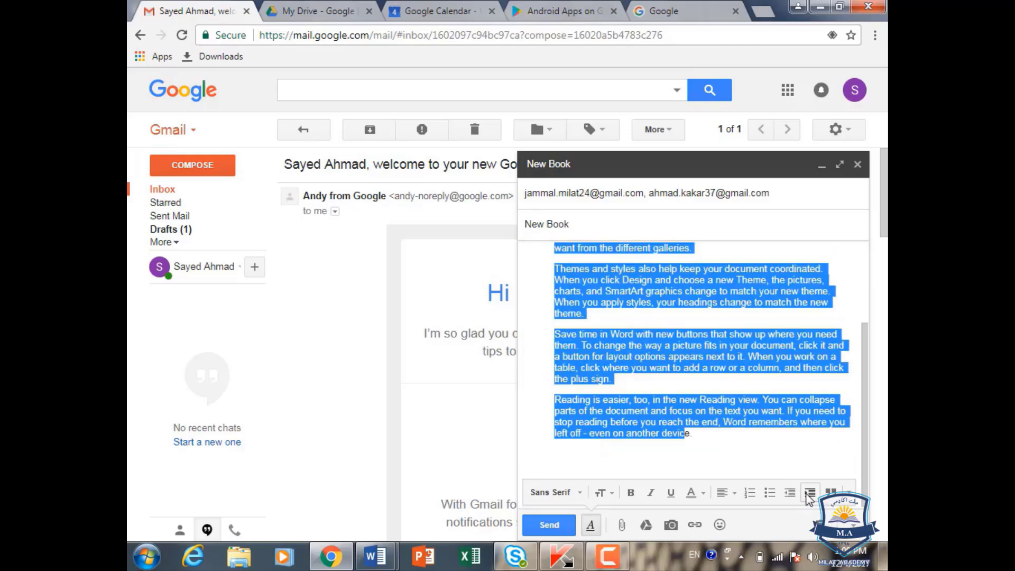
pyautogui.click(788, 497)
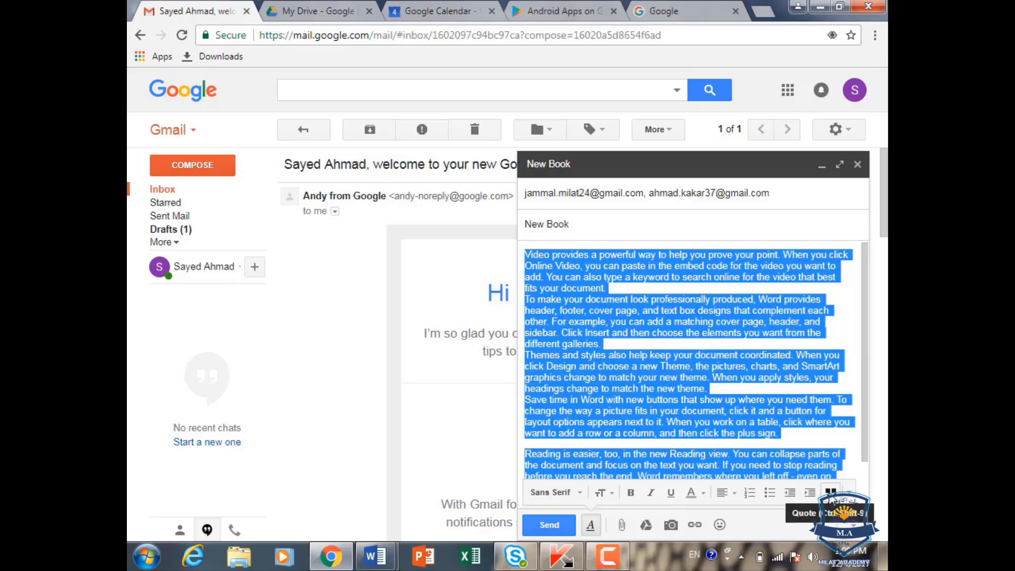
# Step: Format the body as a quote and nest the paragraphs several quote levels deep
pyautogui.click(831, 498)
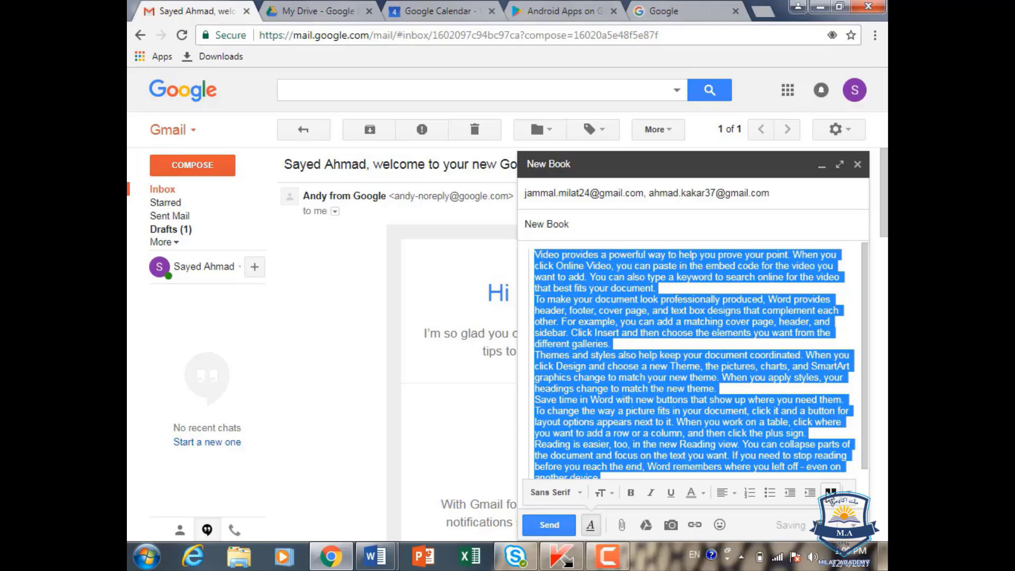
pyautogui.click(830, 494)
pyautogui.click(830, 492)
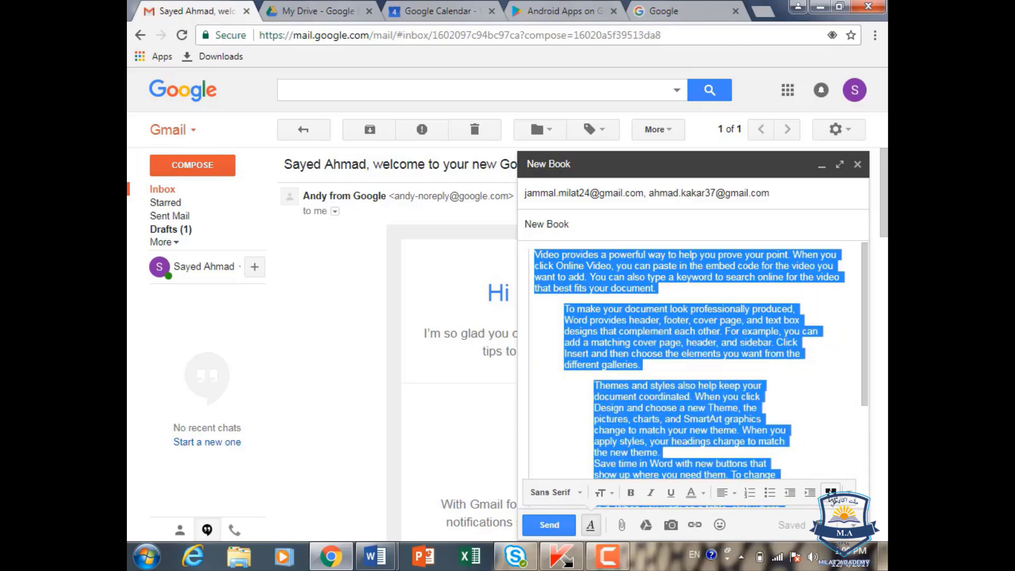
pyautogui.click(830, 492)
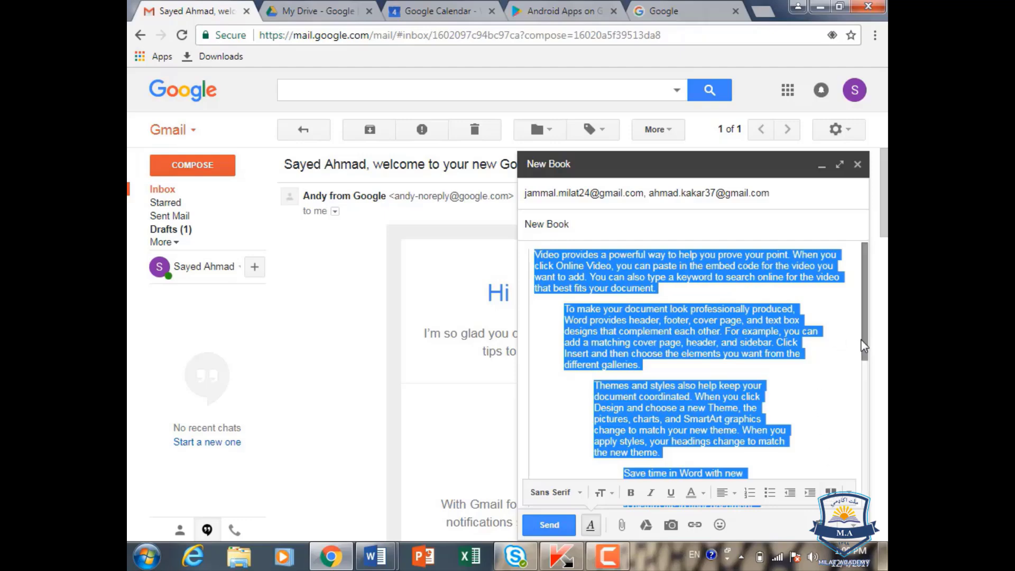
# Step: Remove all formatting so the body returns to plain, flush-left text
pyautogui.moveTo(863, 344)
pyautogui.mouseDown()
pyautogui.moveTo(862, 391)
pyautogui.moveTo(863, 344)
pyautogui.mouseUp()
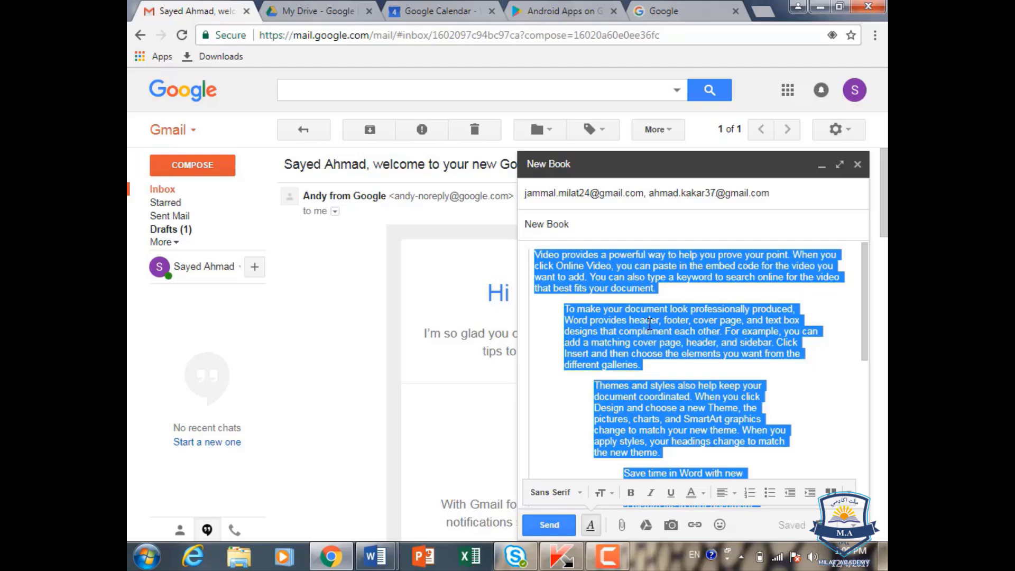
pyautogui.scroll(-3, 850, 344)
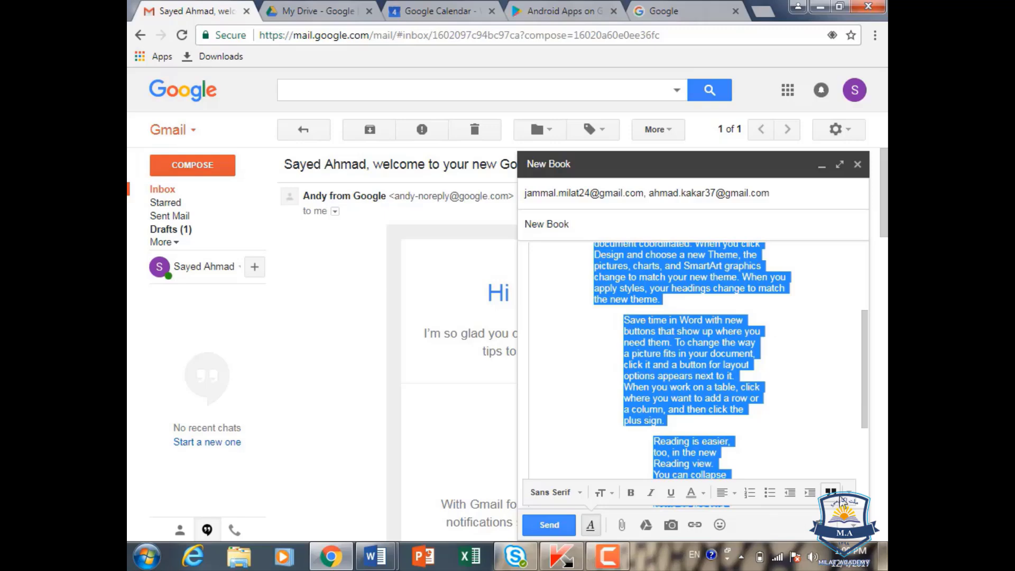
pyautogui.click(849, 494)
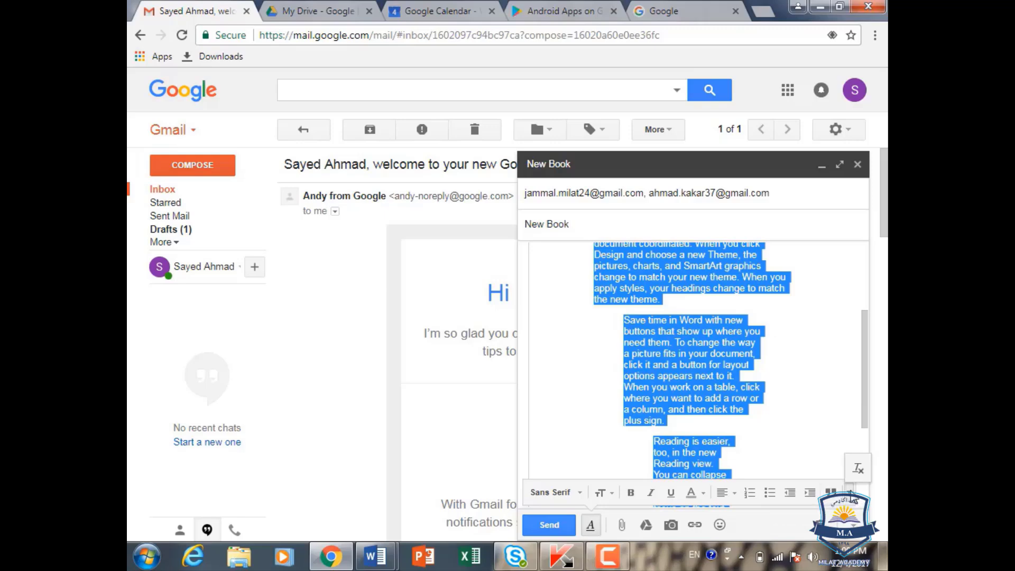
pyautogui.click(856, 468)
pyautogui.click(679, 355)
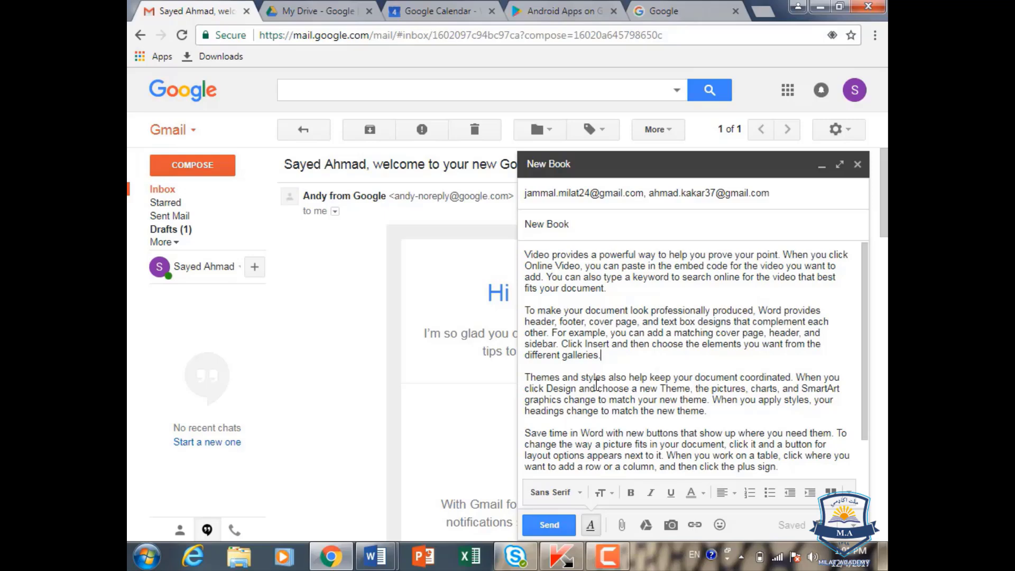
# Step: Attach the image Chrysanthemum.jpg to the email
pyautogui.click(622, 527)
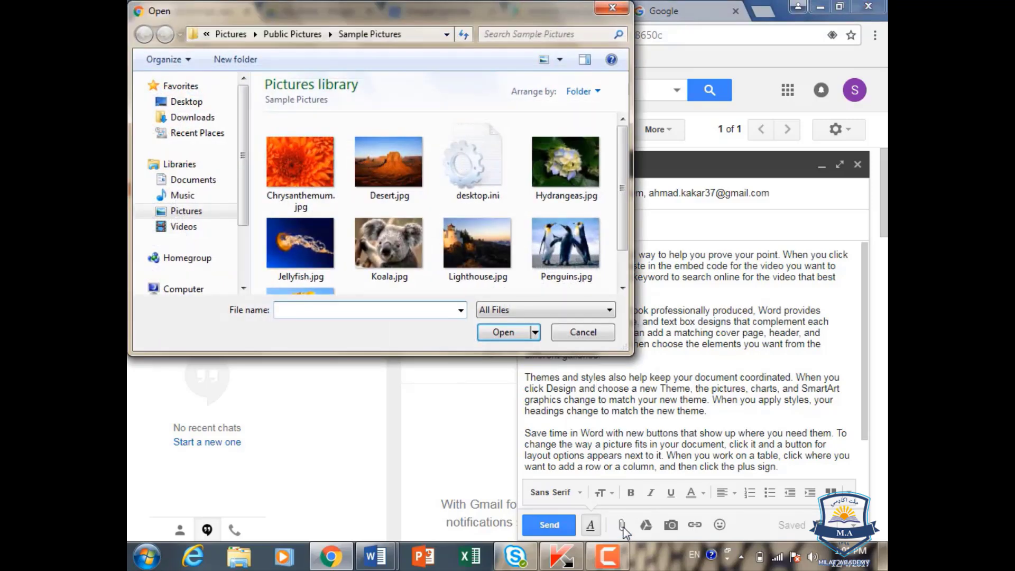
pyautogui.click(306, 173)
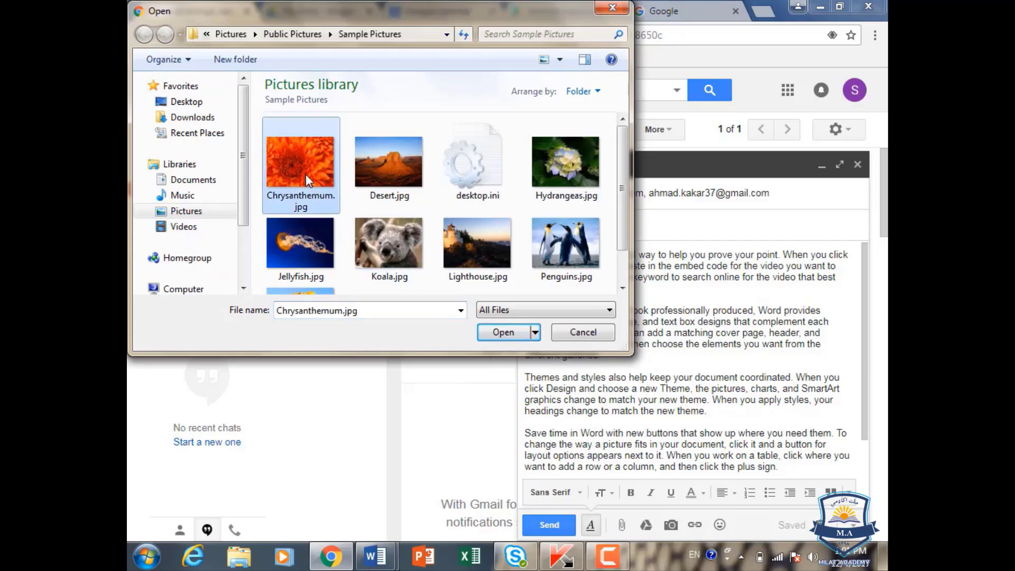
pyautogui.click(497, 333)
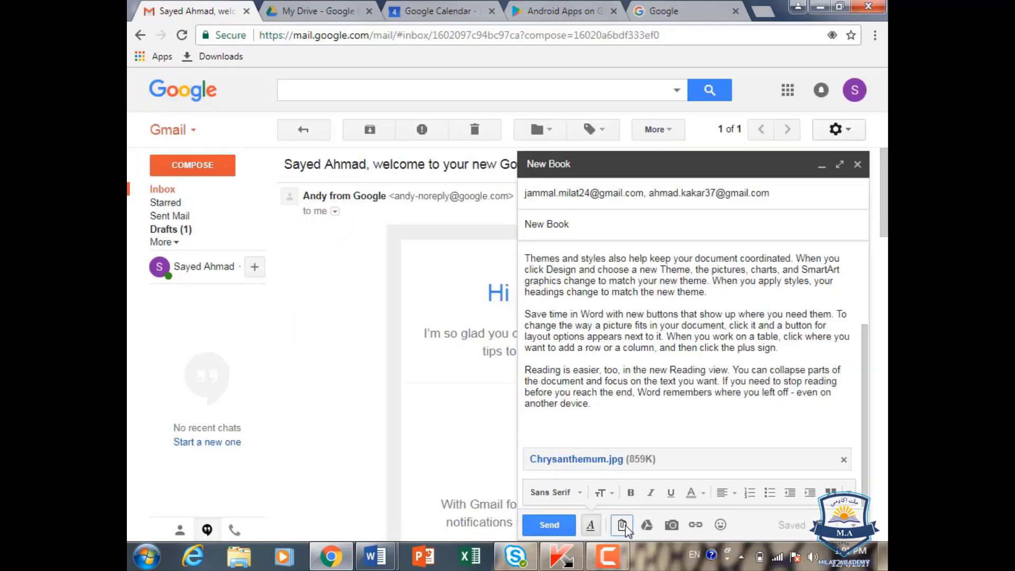
pyautogui.click(622, 526)
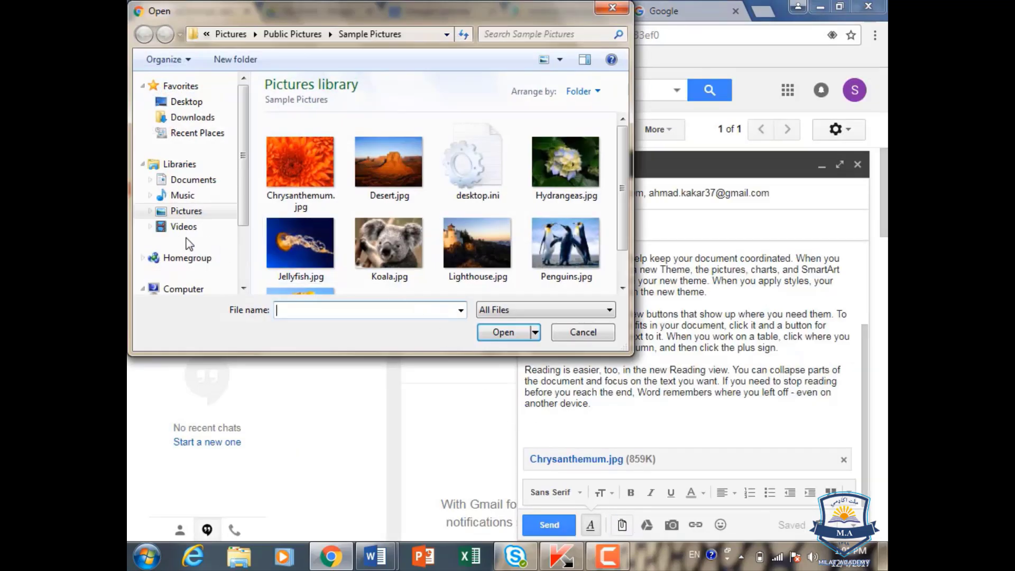
pyautogui.click(196, 101)
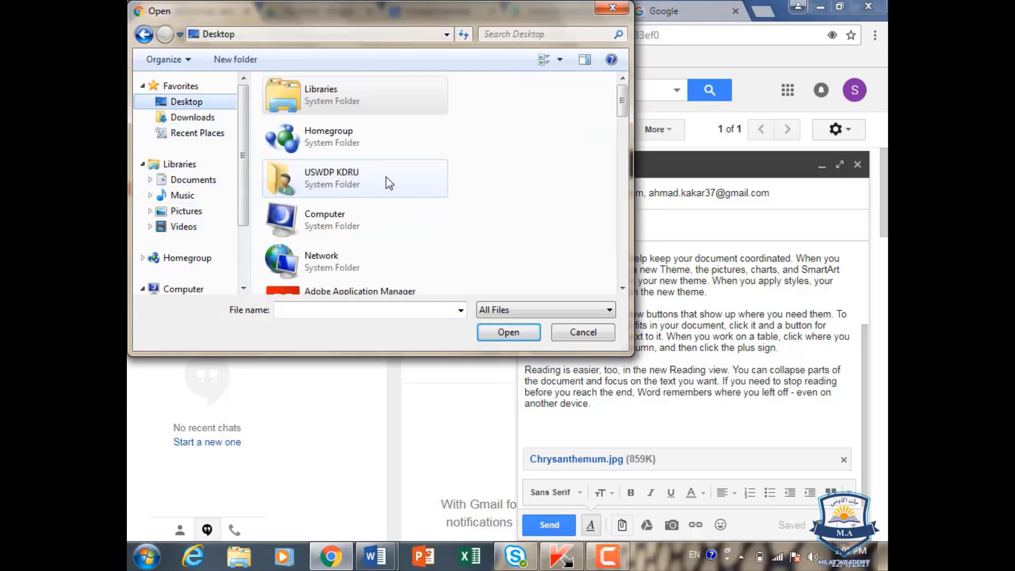
pyautogui.scroll(-5, 372, 179)
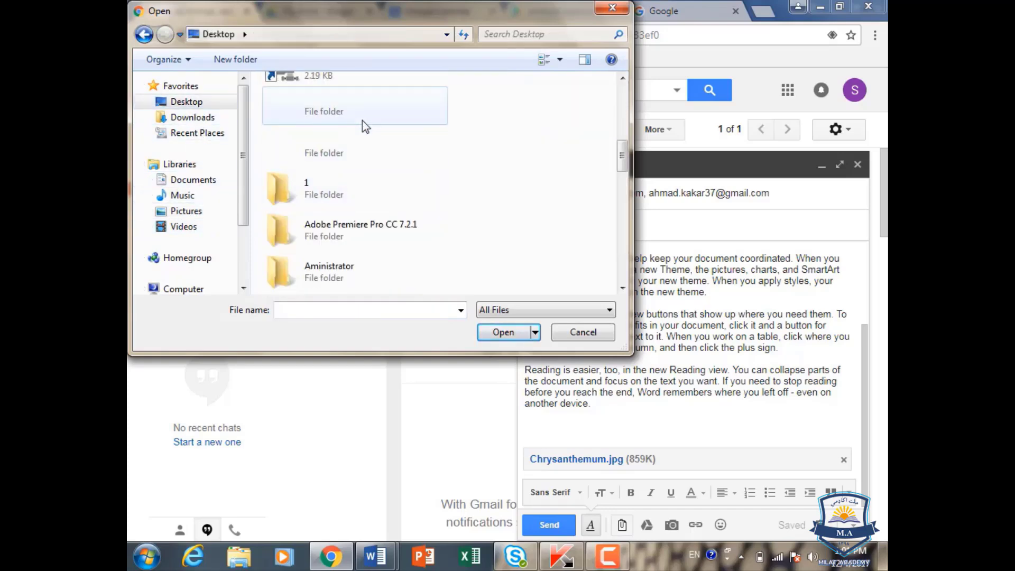
pyautogui.scroll(-3, 363, 119)
pyautogui.scroll(-1, 363, 120)
pyautogui.click(344, 156)
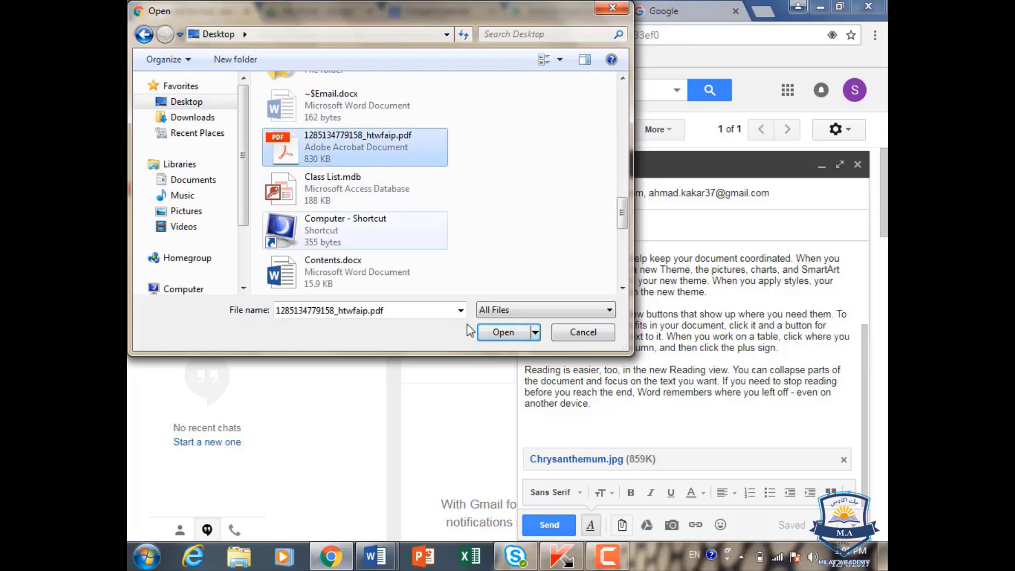
pyautogui.click(504, 332)
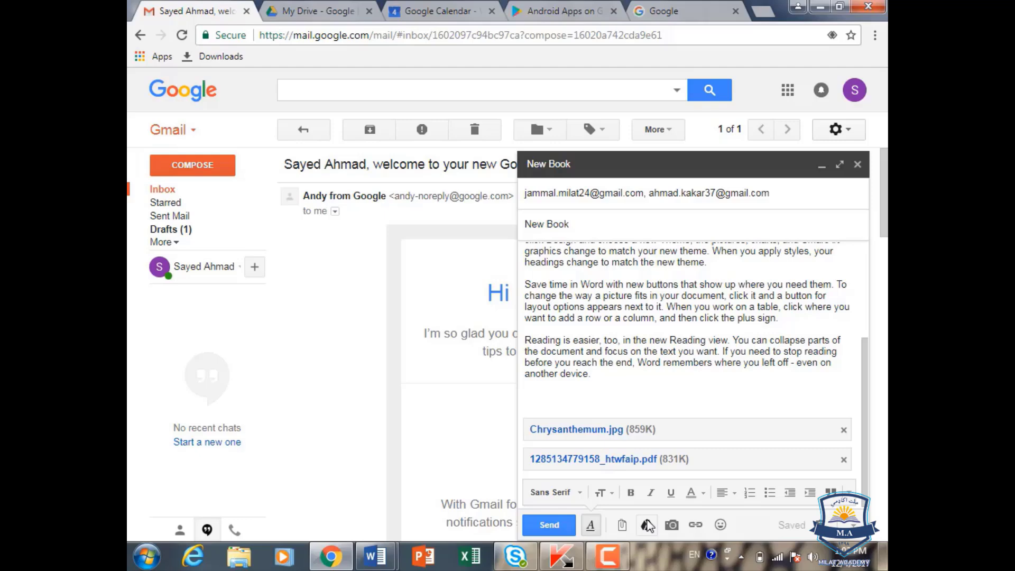
pyautogui.click(672, 525)
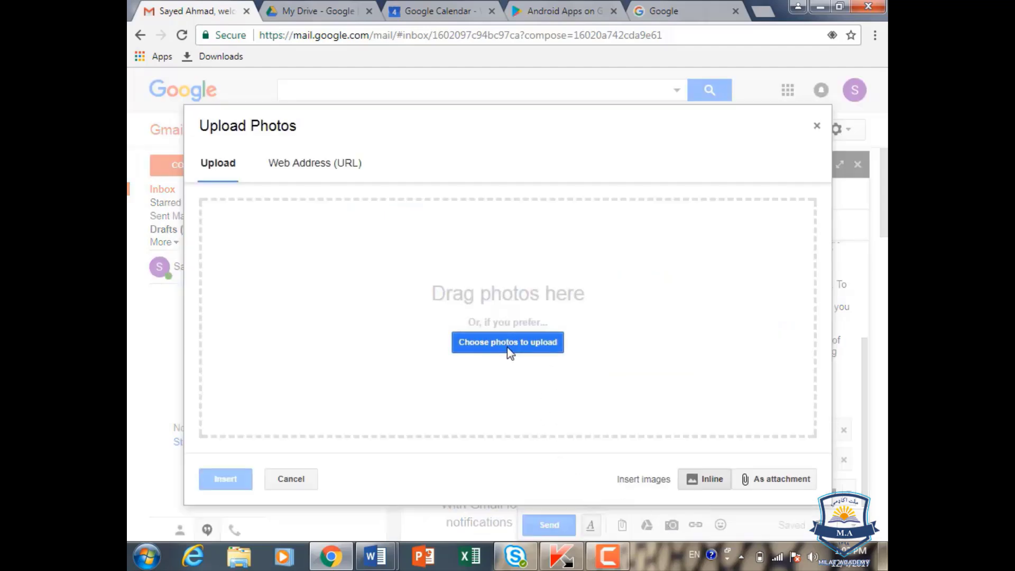
pyautogui.click(509, 349)
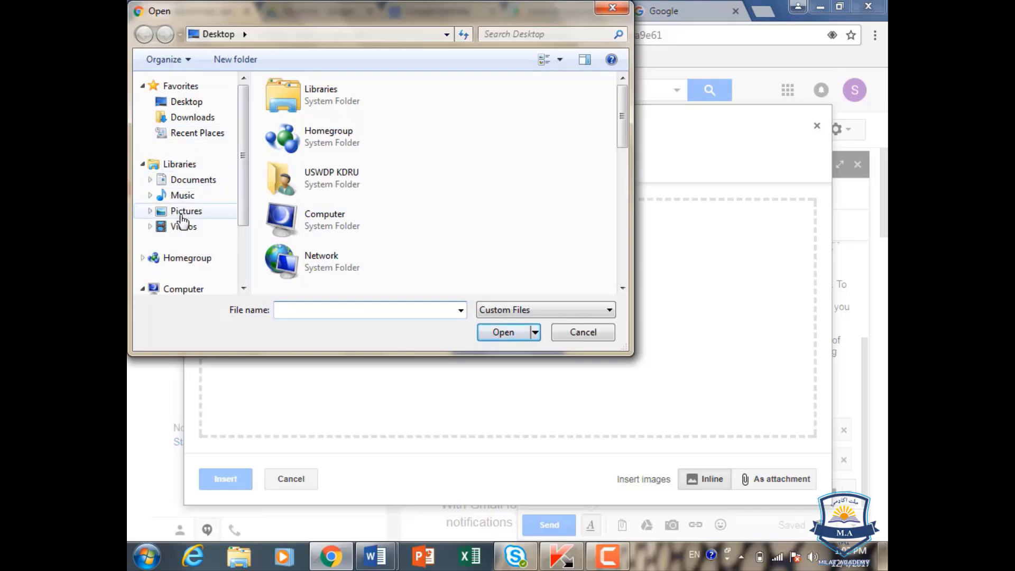
pyautogui.click(182, 214)
pyautogui.doubleClick(293, 161)
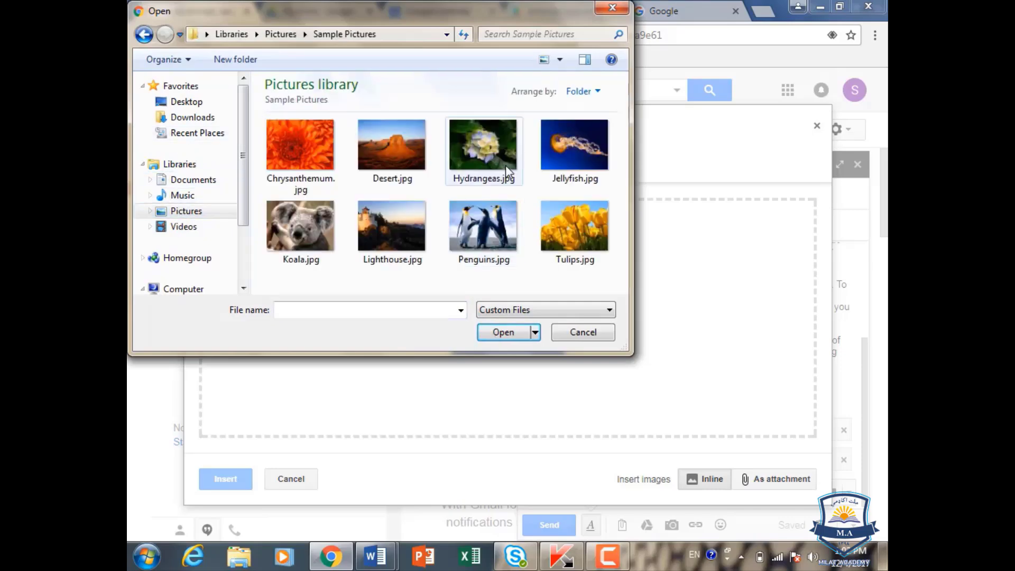
pyautogui.click(570, 337)
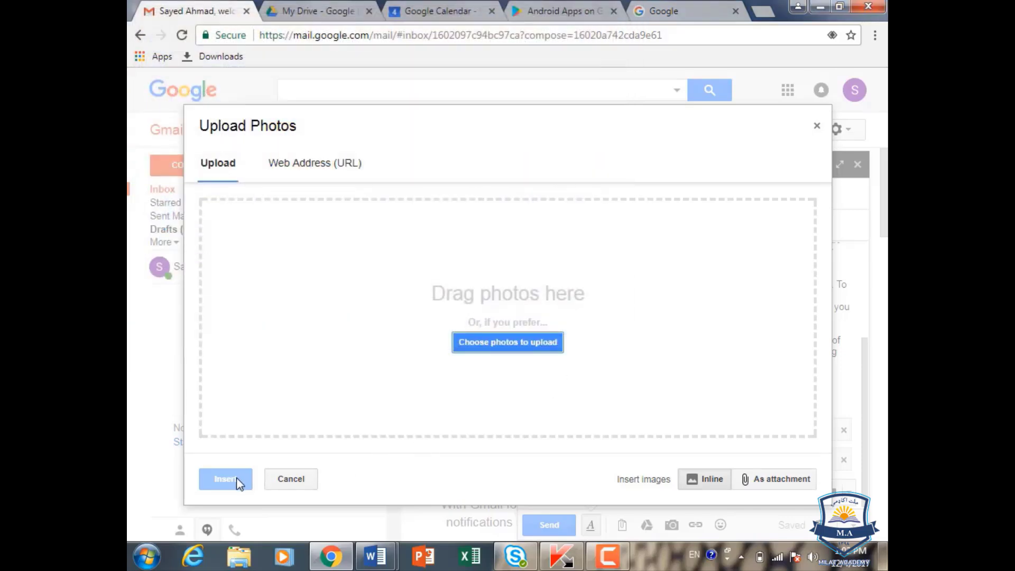
pyautogui.click(294, 481)
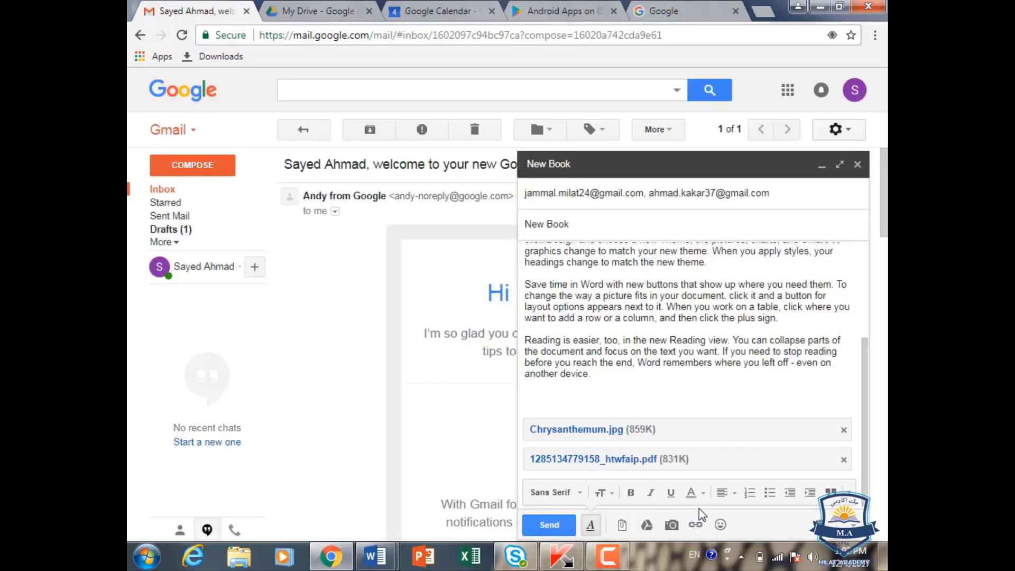
# Step: Copy the Google Calendar page URL and insert it as a link in the New Book body
pyautogui.click(444, 11)
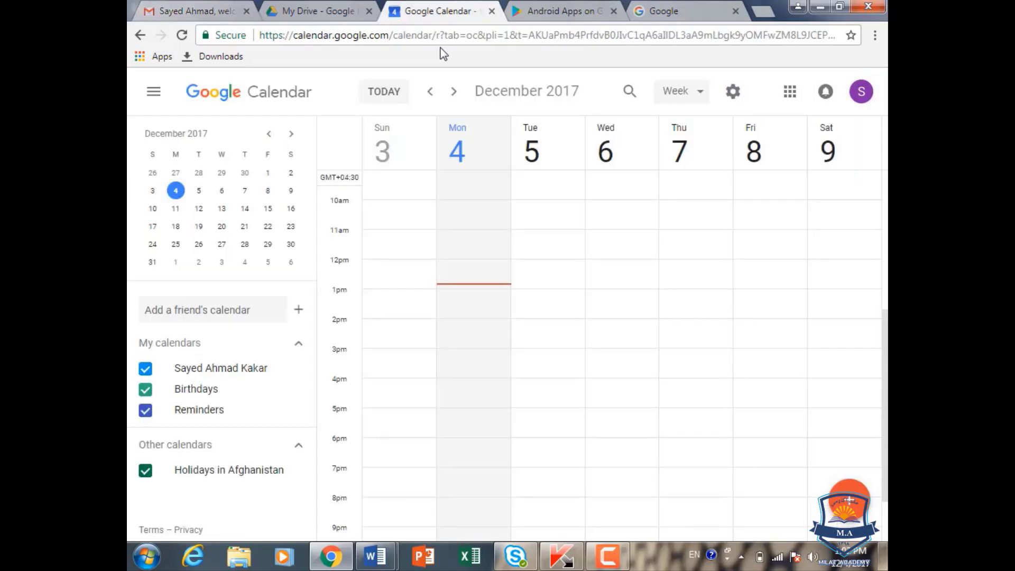
pyautogui.click(449, 36)
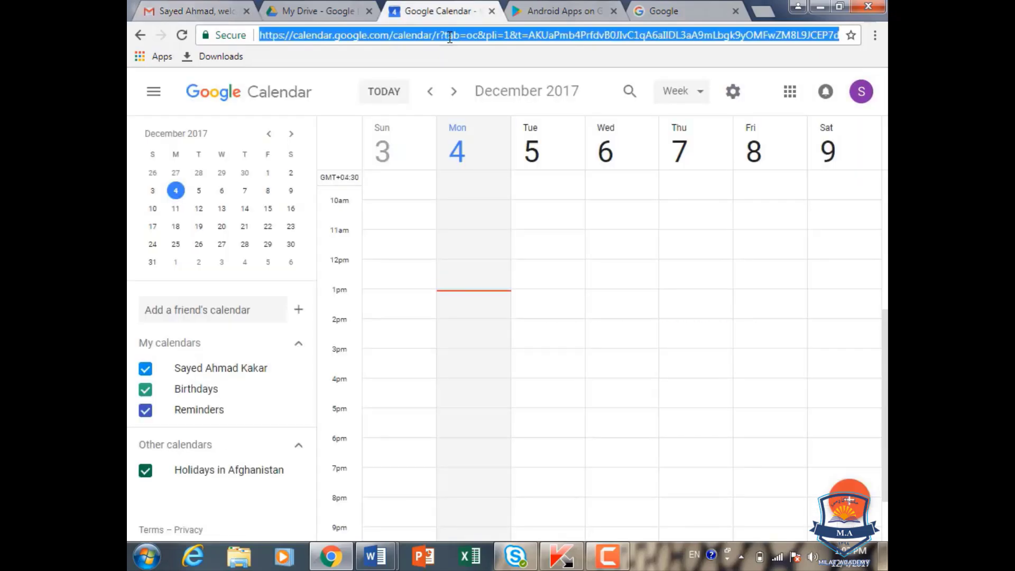
pyautogui.click(182, 9)
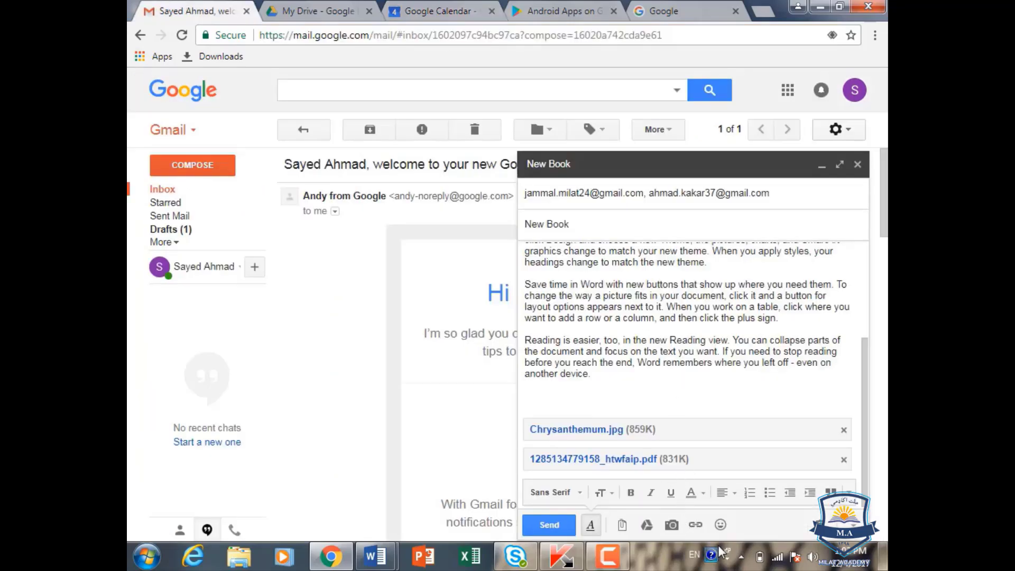
pyautogui.click(696, 525)
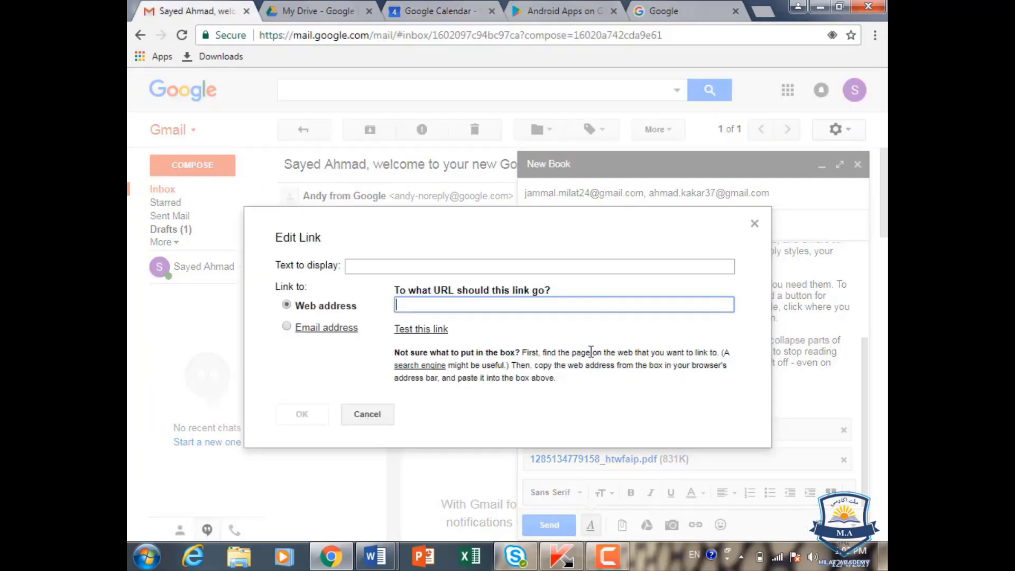
pyautogui.hotkey('ctrl', 'v')
pyautogui.click(315, 414)
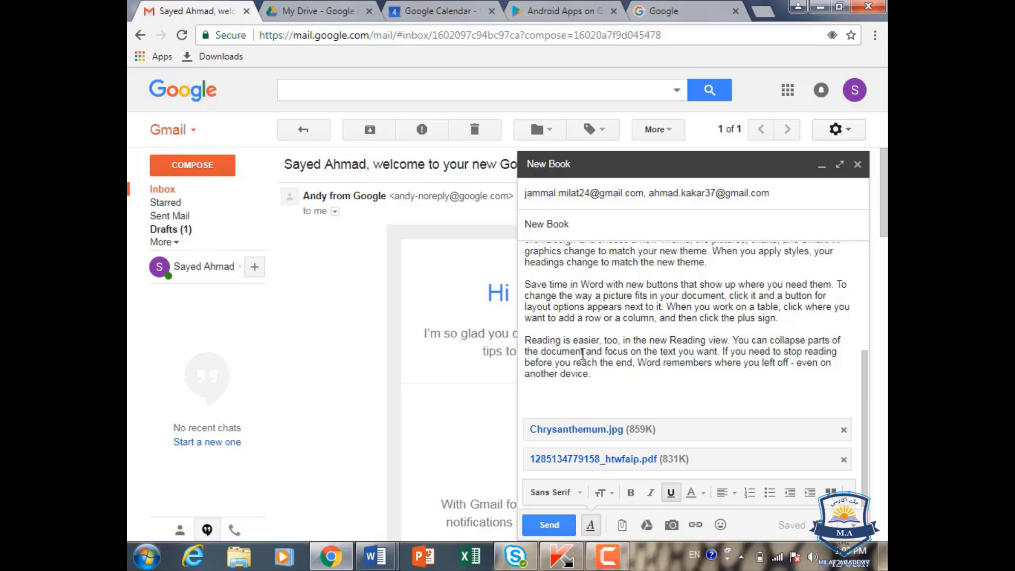
# Step: Send the New Book email to its two recipients with the calendar link and attachments
pyautogui.click(551, 526)
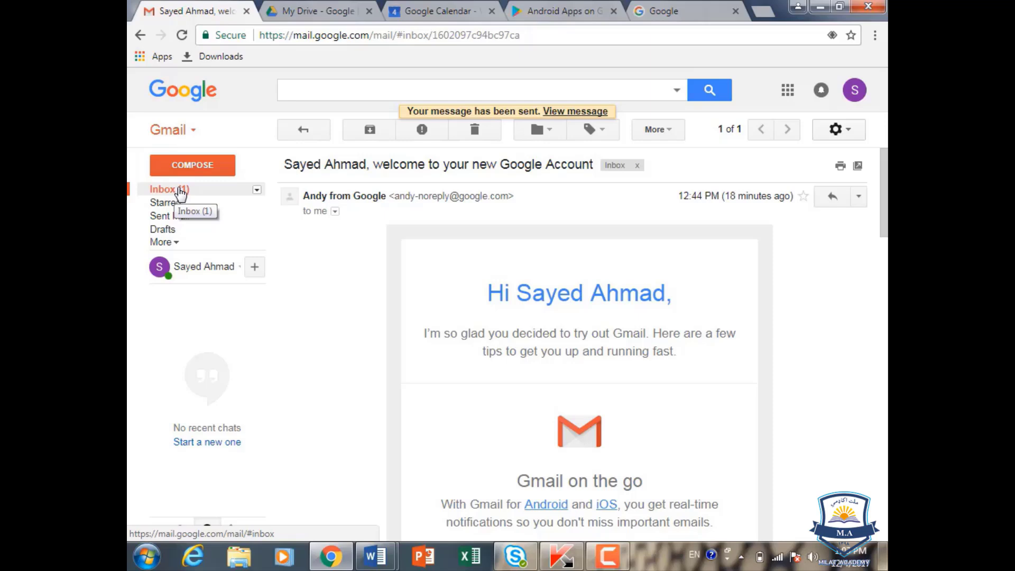
# Step: Open the received New Book email, check its calendar link and two attachments, then return to Inbox
pyautogui.click(179, 190)
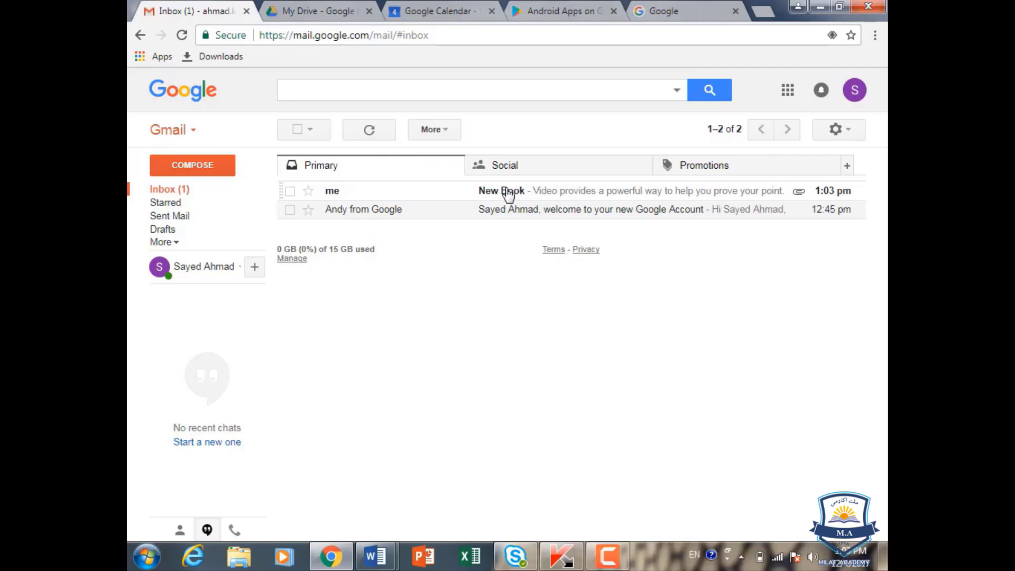
pyautogui.click(530, 195)
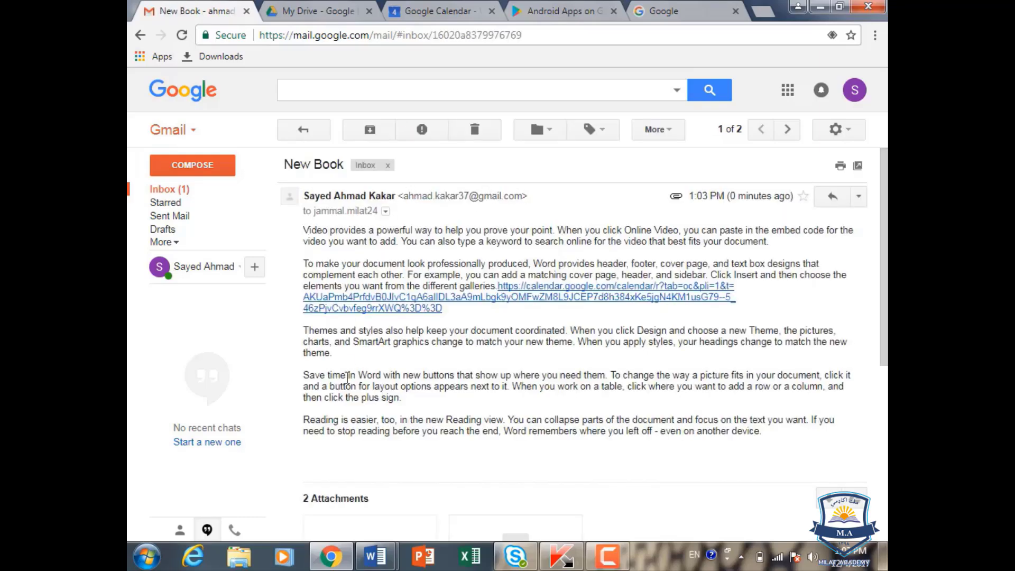
pyautogui.scroll(-3, 363, 358)
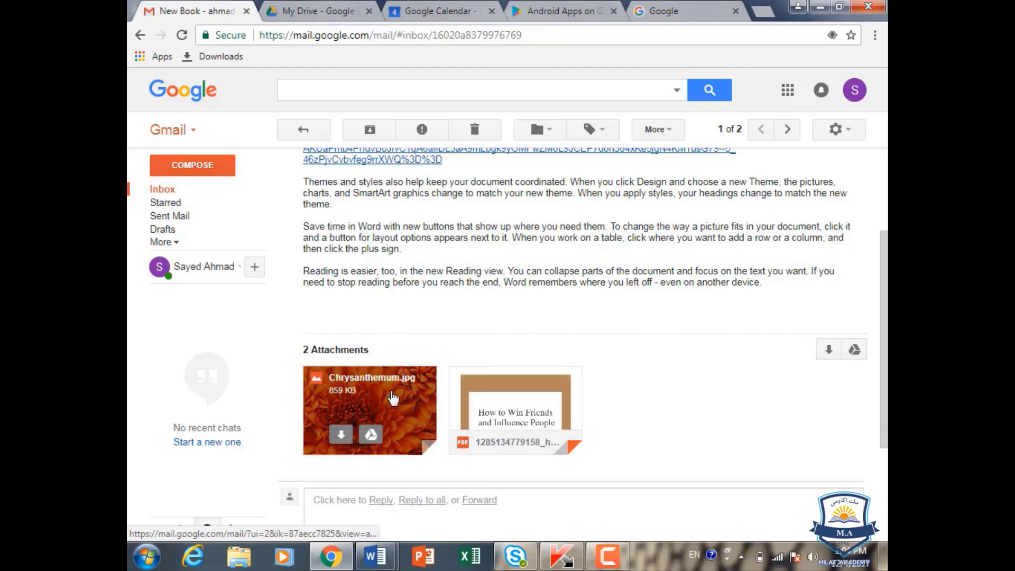
pyautogui.scroll(-3, 391, 389)
pyautogui.scroll(6, 391, 387)
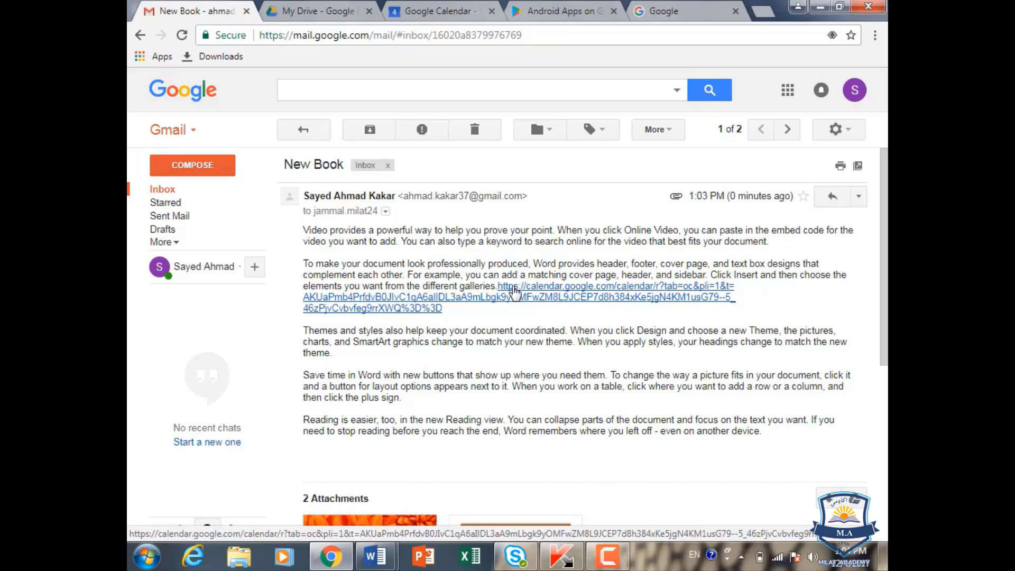
pyautogui.click(156, 192)
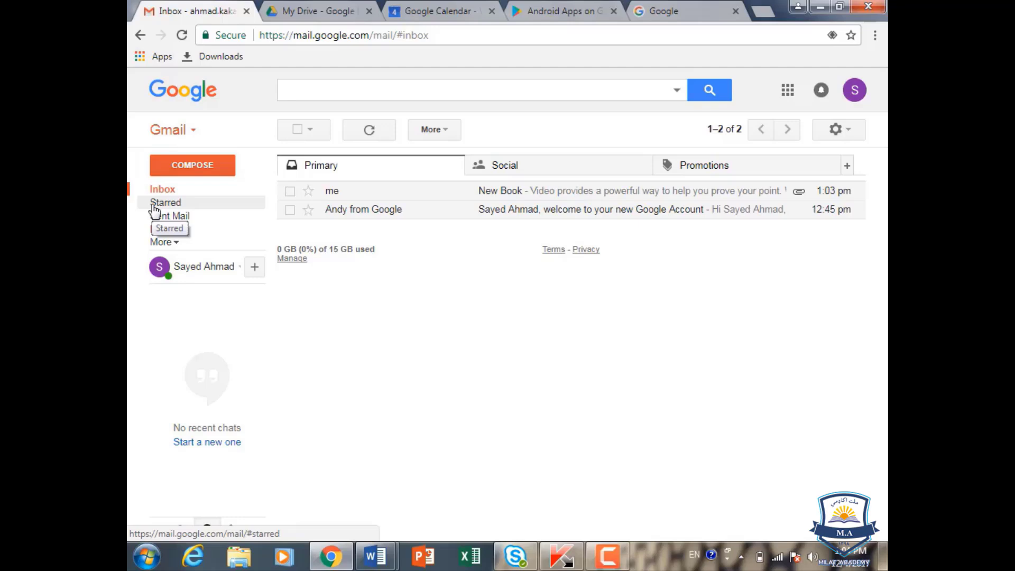
# Step: Star the New Book email, glance at Sent Mail, and finish on the Starred list
pyautogui.click(308, 192)
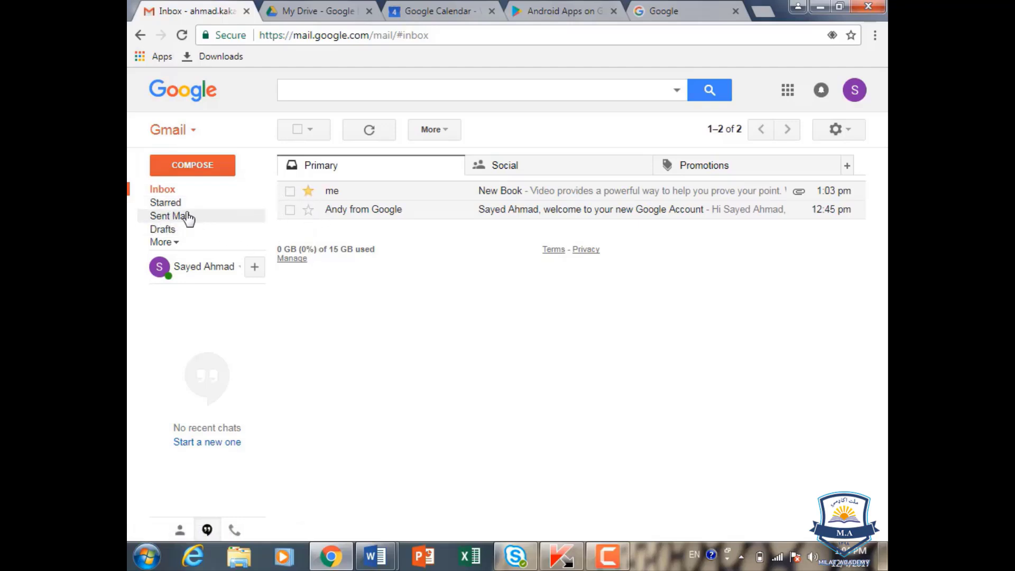
pyautogui.click(176, 205)
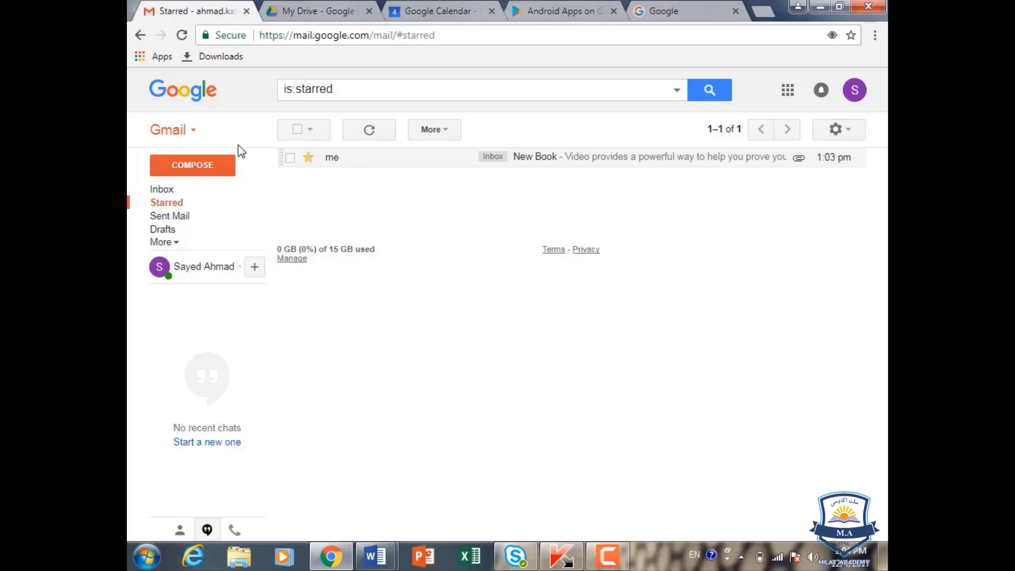
pyautogui.click(176, 225)
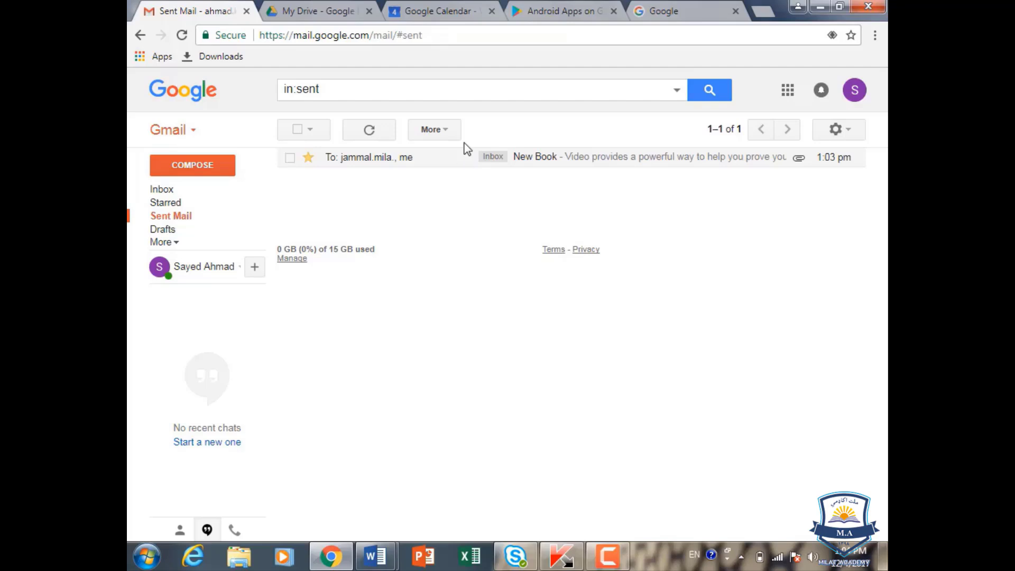
pyautogui.click(310, 130)
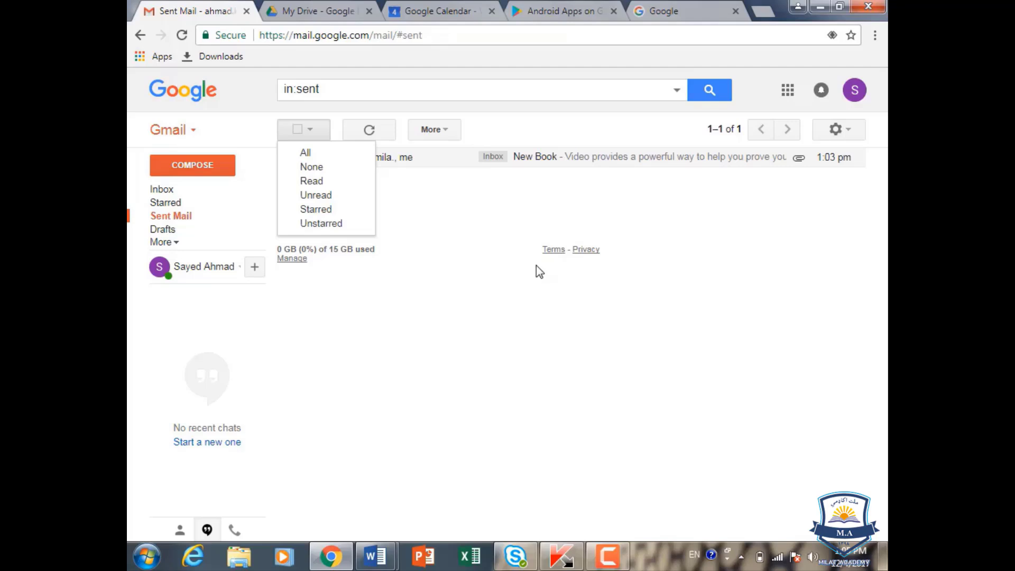
pyautogui.click(456, 345)
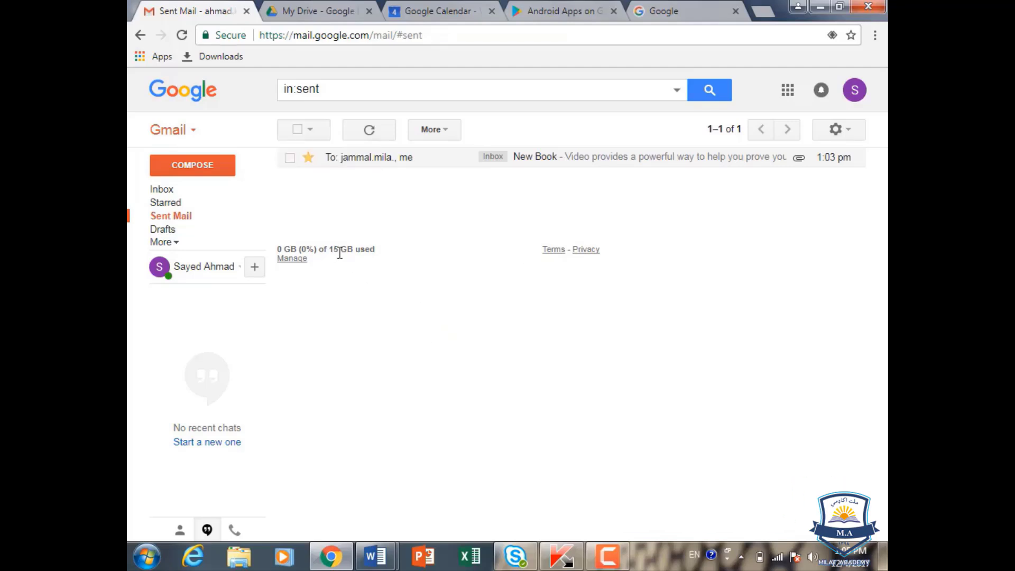
pyautogui.click(140, 35)
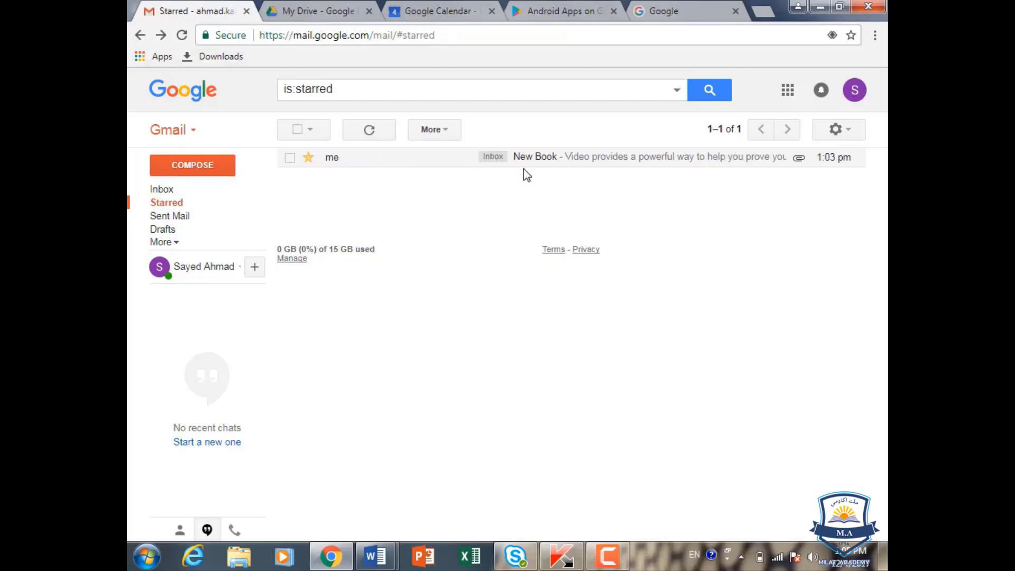